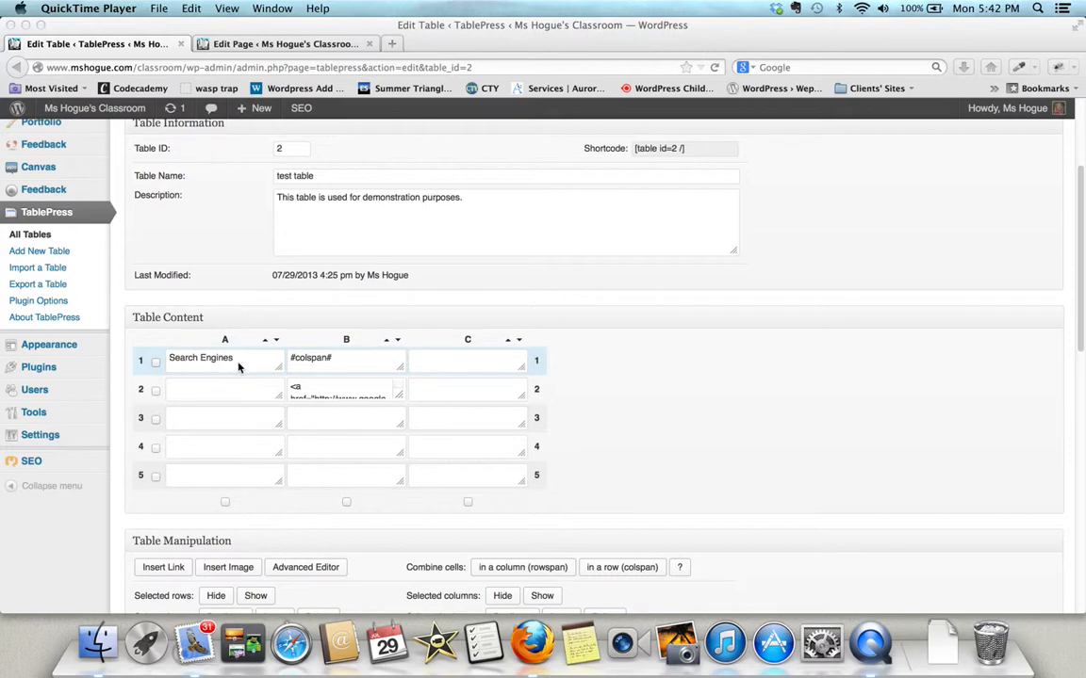
- Wrap the "Search Engines" text in cell A1 in <b> and </b> tags and save the table changes
click(172, 364)
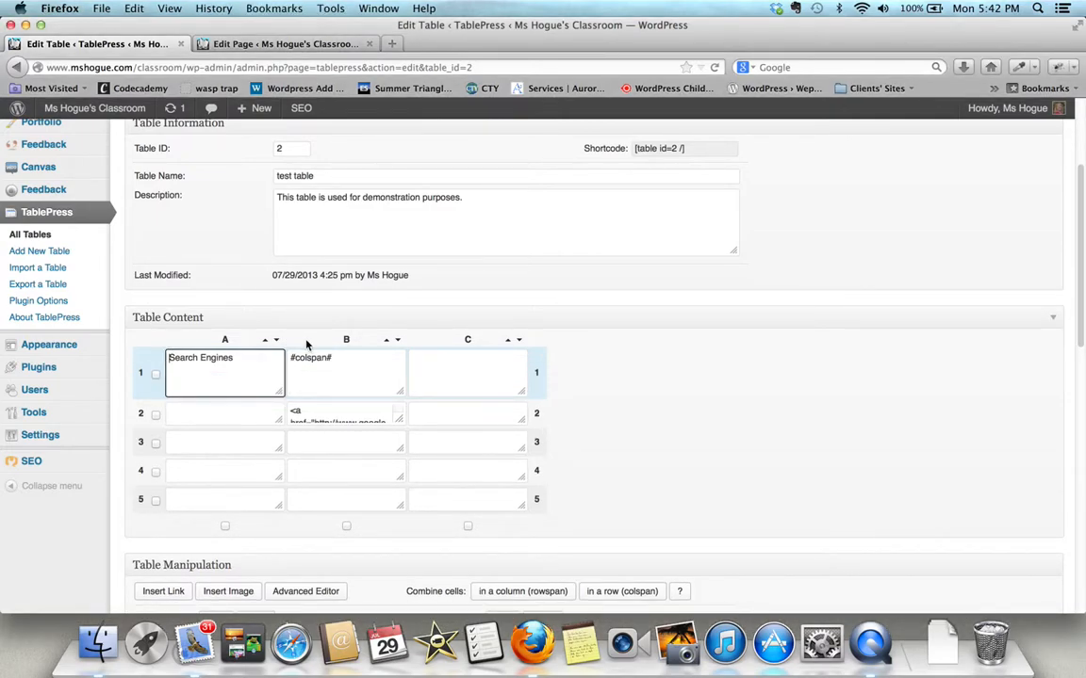
text(<b>)
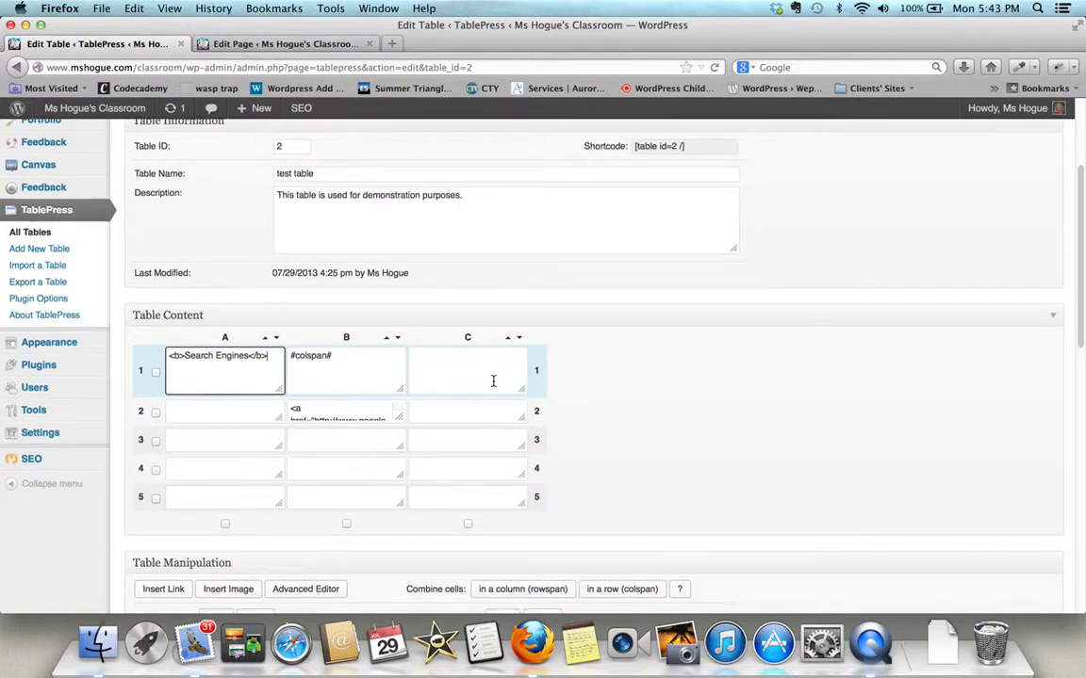
scroll(417, 407, down, 1)
scroll(377, 460, down, 8)
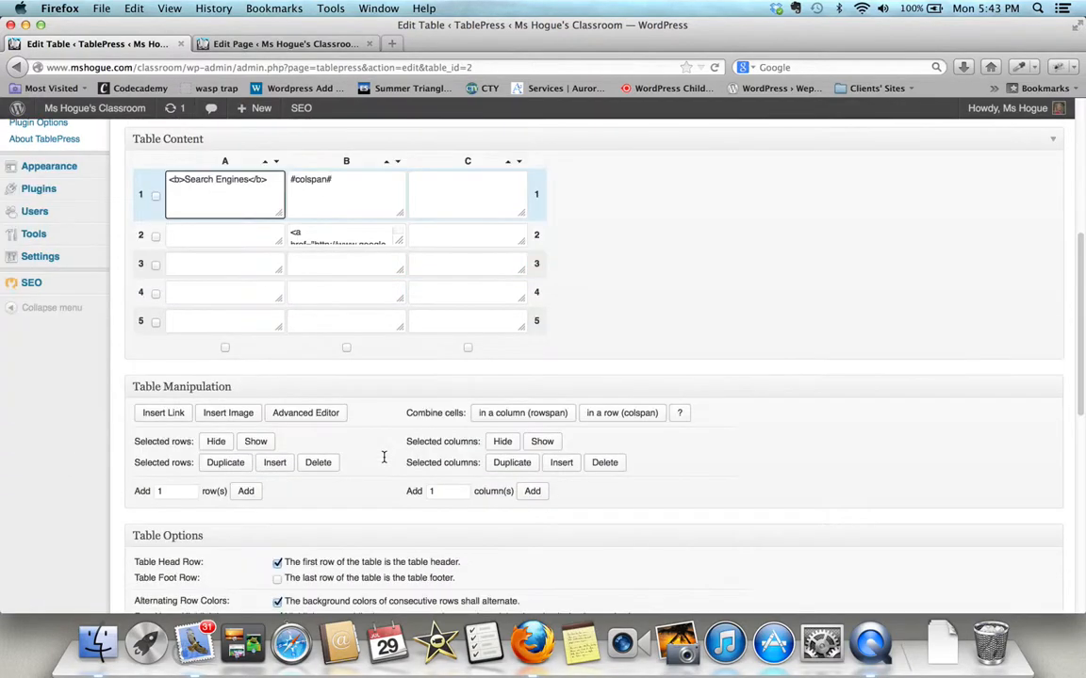
scroll(384, 460, down, 6)
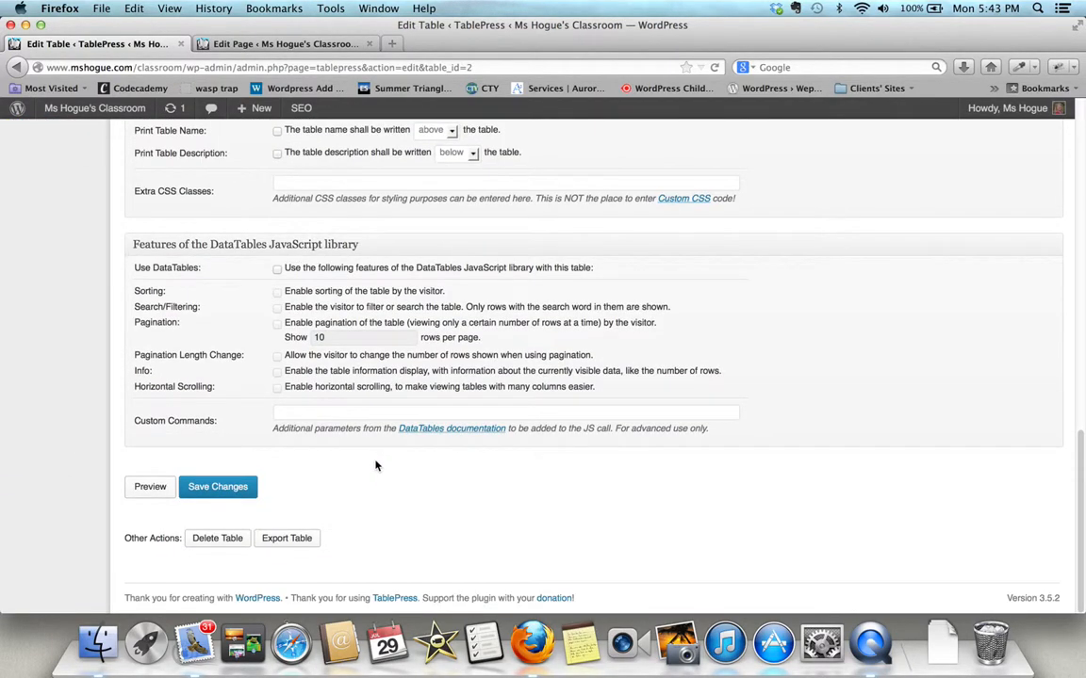
click(233, 489)
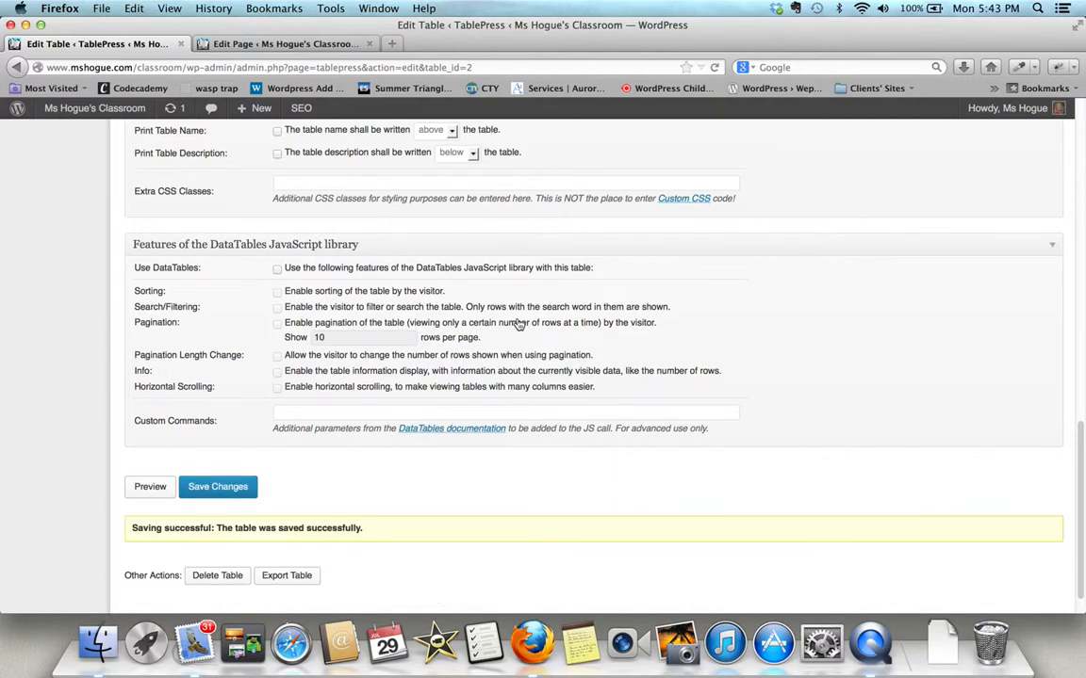
- Temporarily enlarge cell B2 to examine its full Google link code, including the href and target attributes
scroll(517, 324, up, 10)
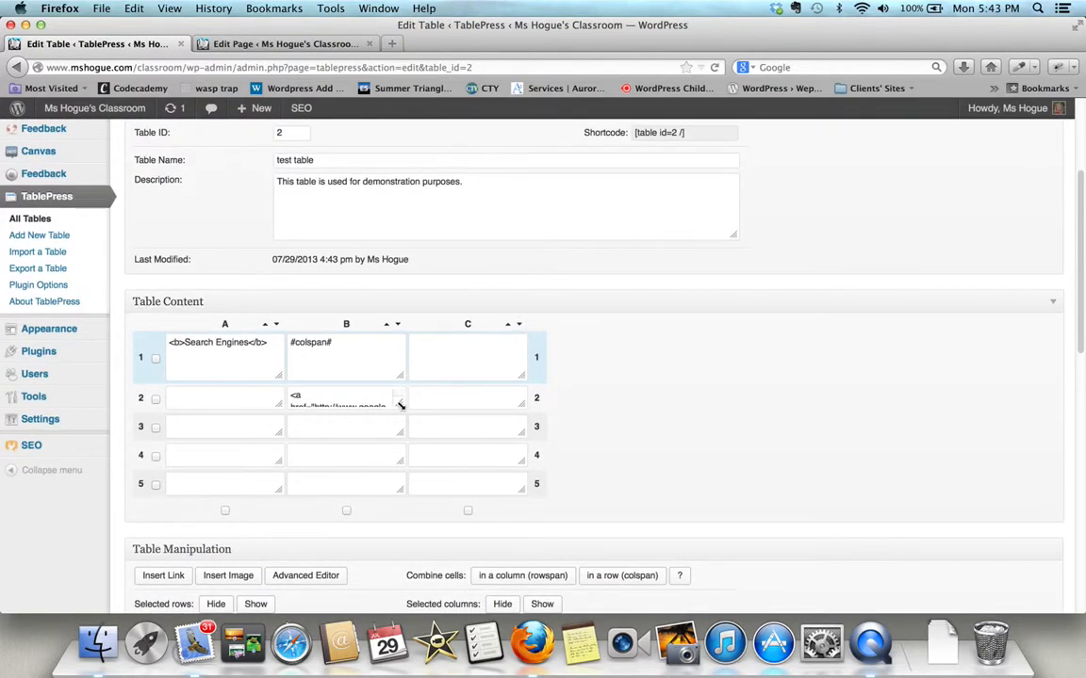
click(348, 395)
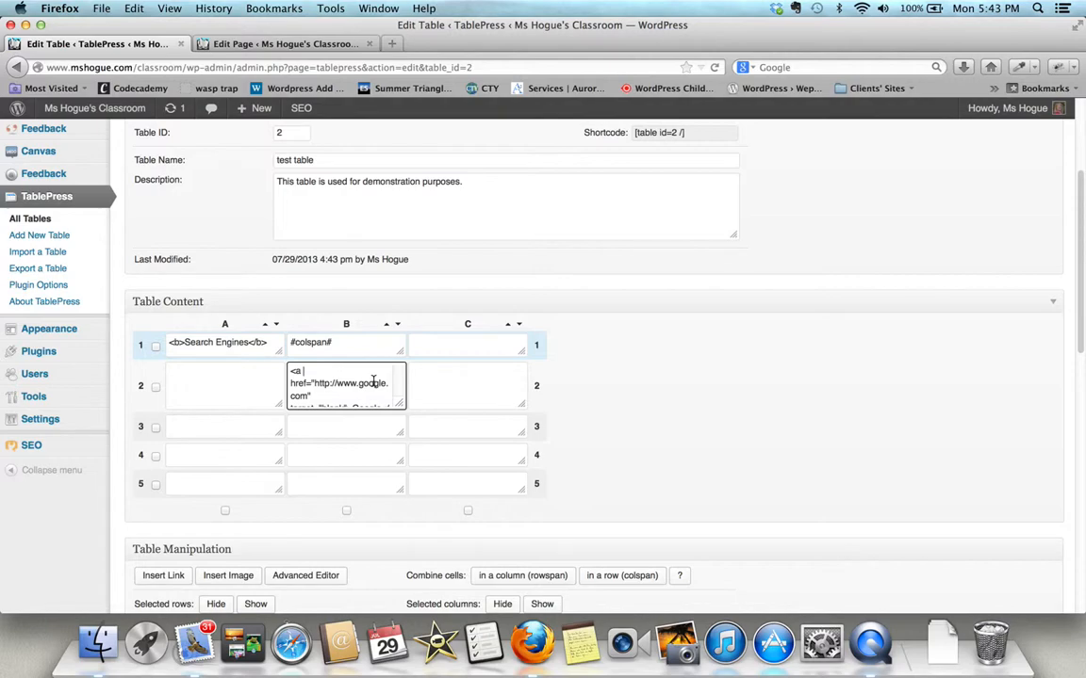
scroll(374, 382, down, 1)
scroll(373, 382, up, 1)
drag(399, 403, 443, 440)
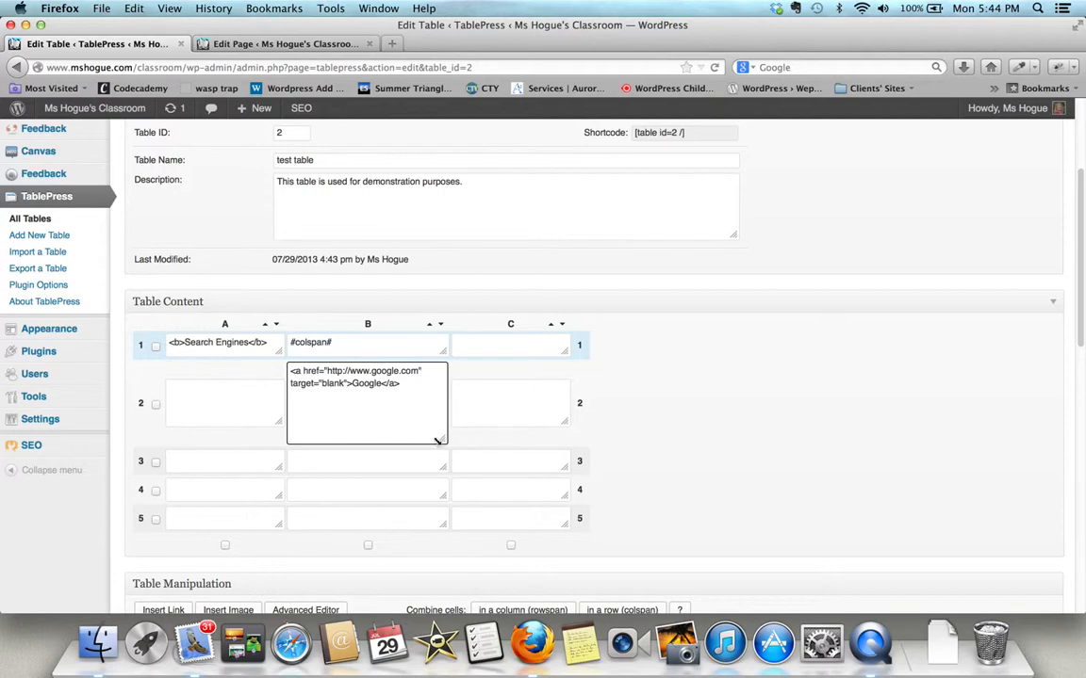
drag(444, 440, 418, 387)
- Save the current state of the test table
scroll(440, 490, down, 10)
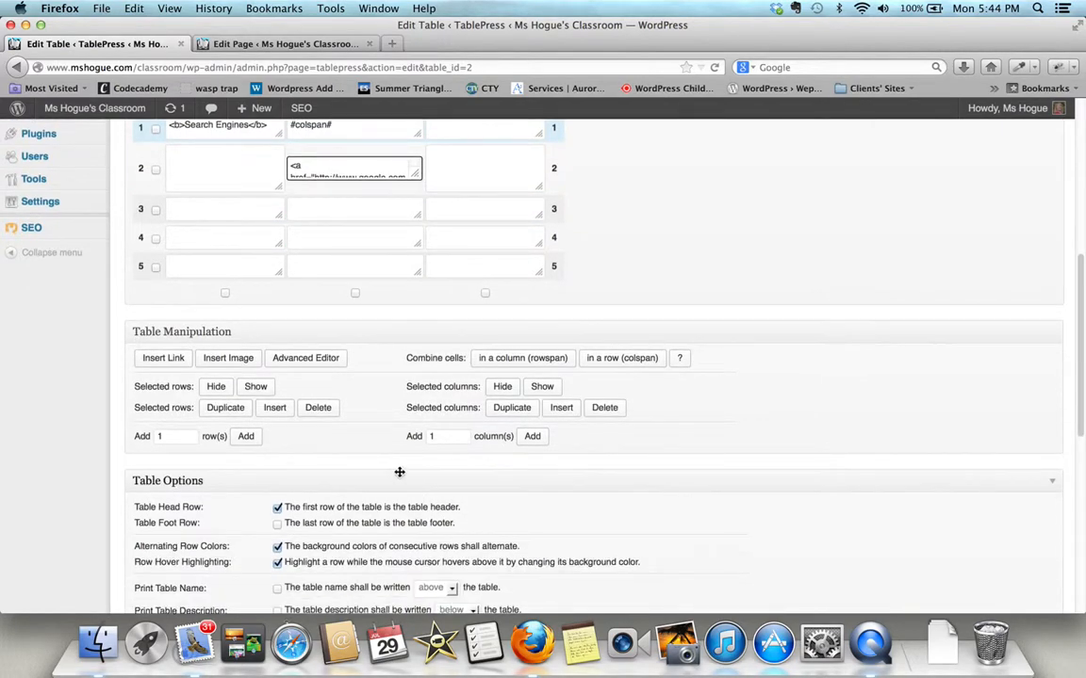
scroll(384, 471, down, 8)
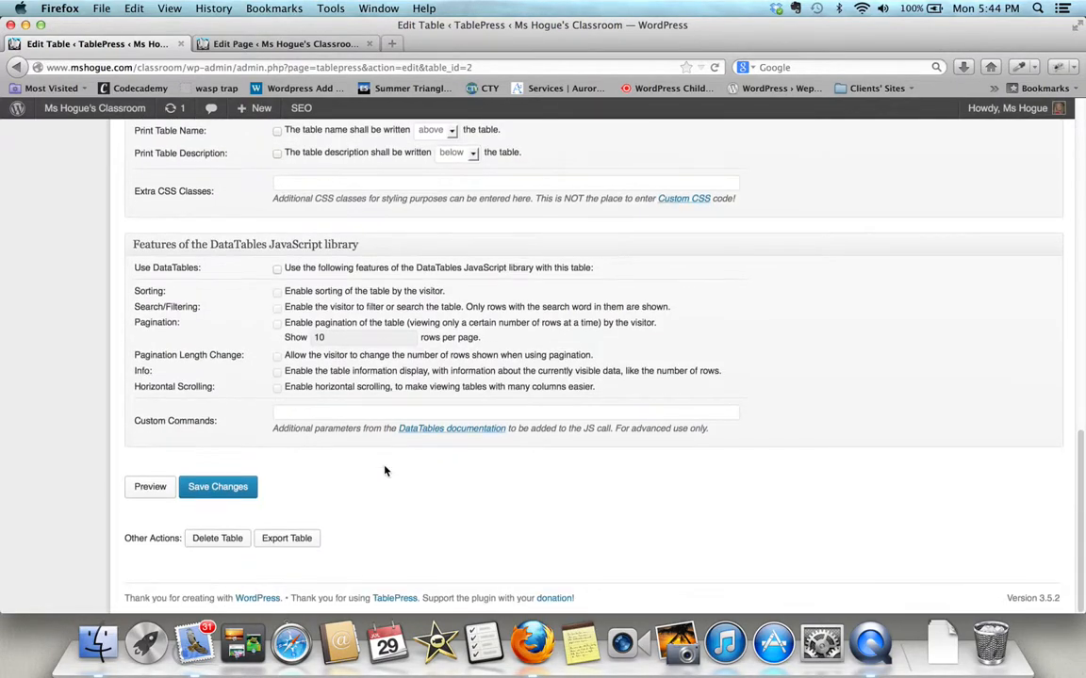
click(199, 488)
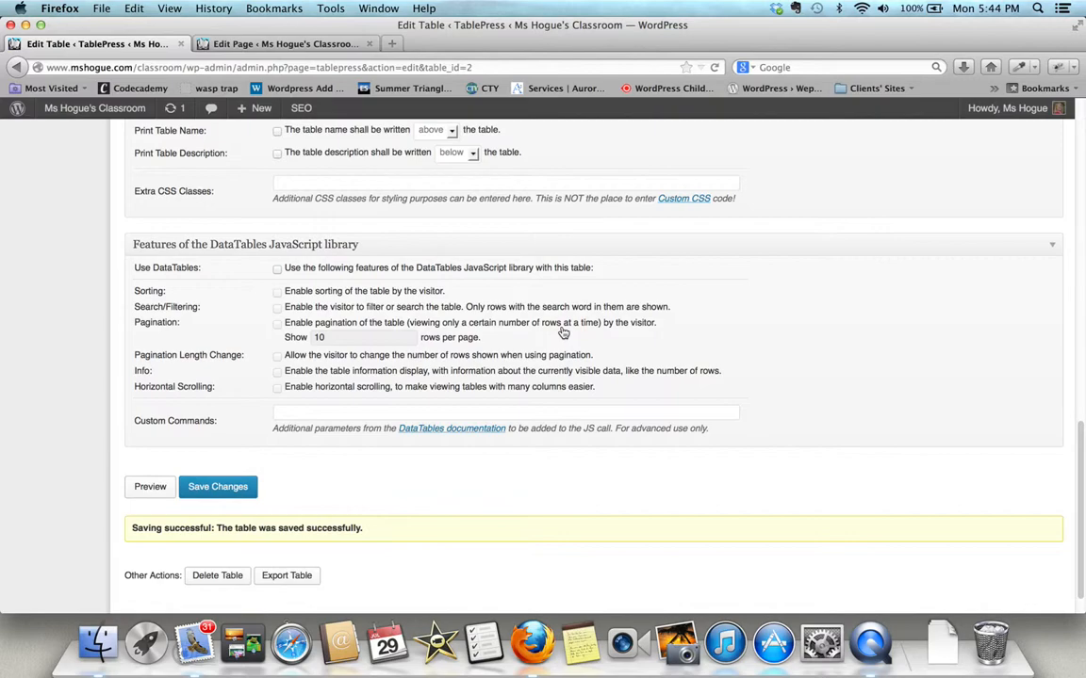
- Enlarge cell B2 just enough to show the whole Google link code on two lines
scroll(563, 333, up, 15)
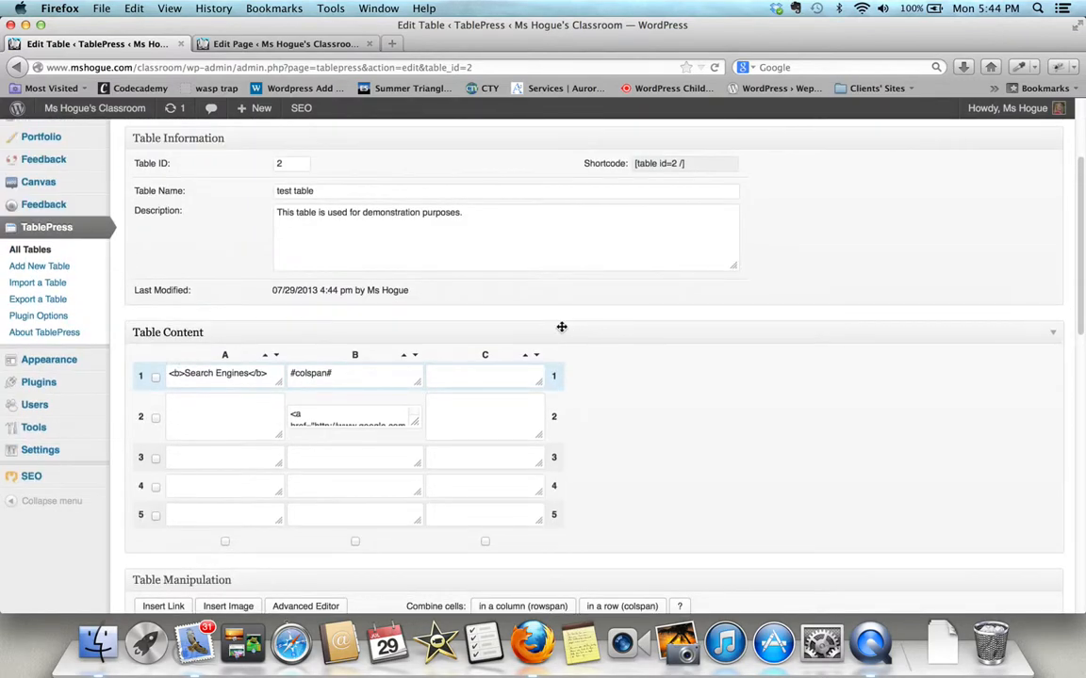
drag(415, 425, 424, 444)
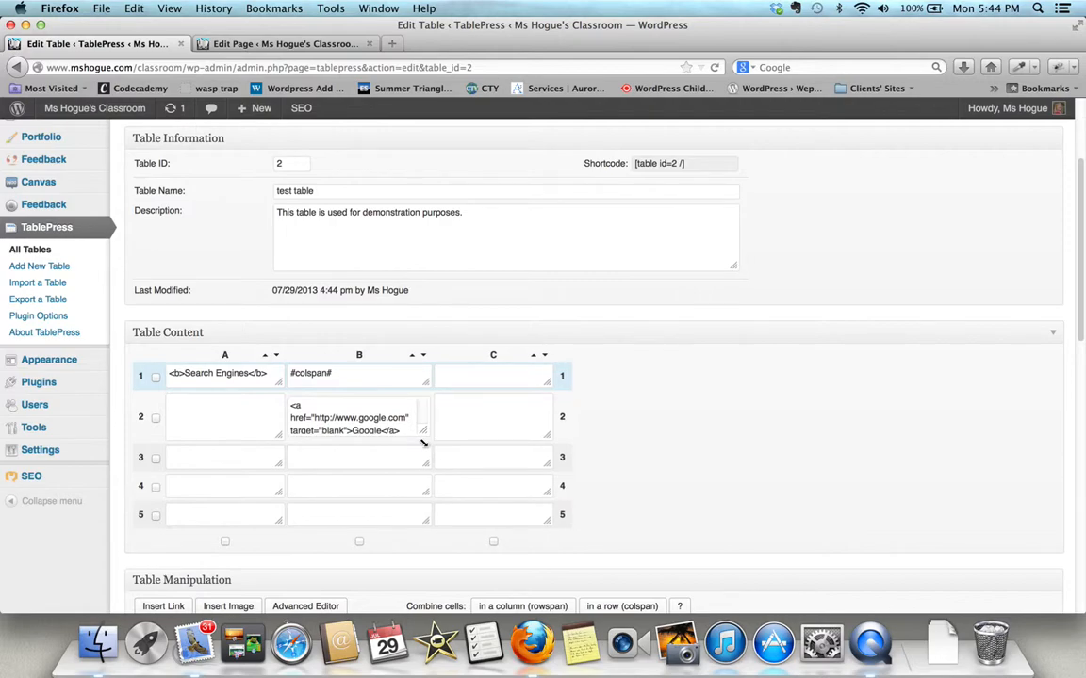
drag(423, 427, 435, 442)
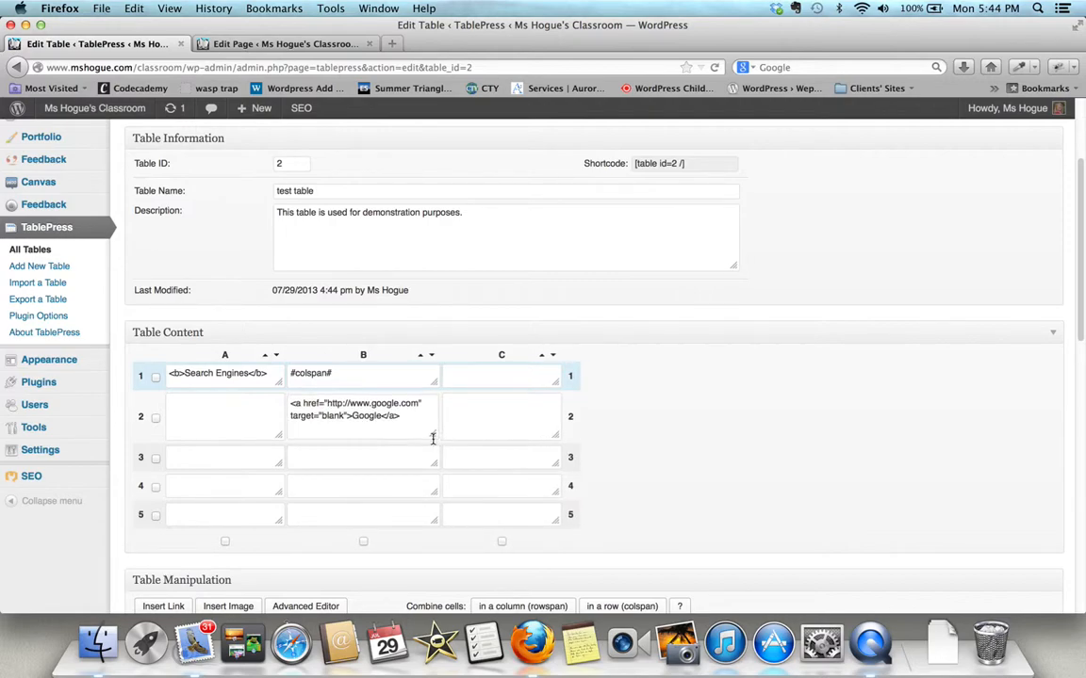
- Start inserting a link with the Insert Link command, choosing cell B3 as its target
click(320, 456)
scroll(335, 458, down, 2)
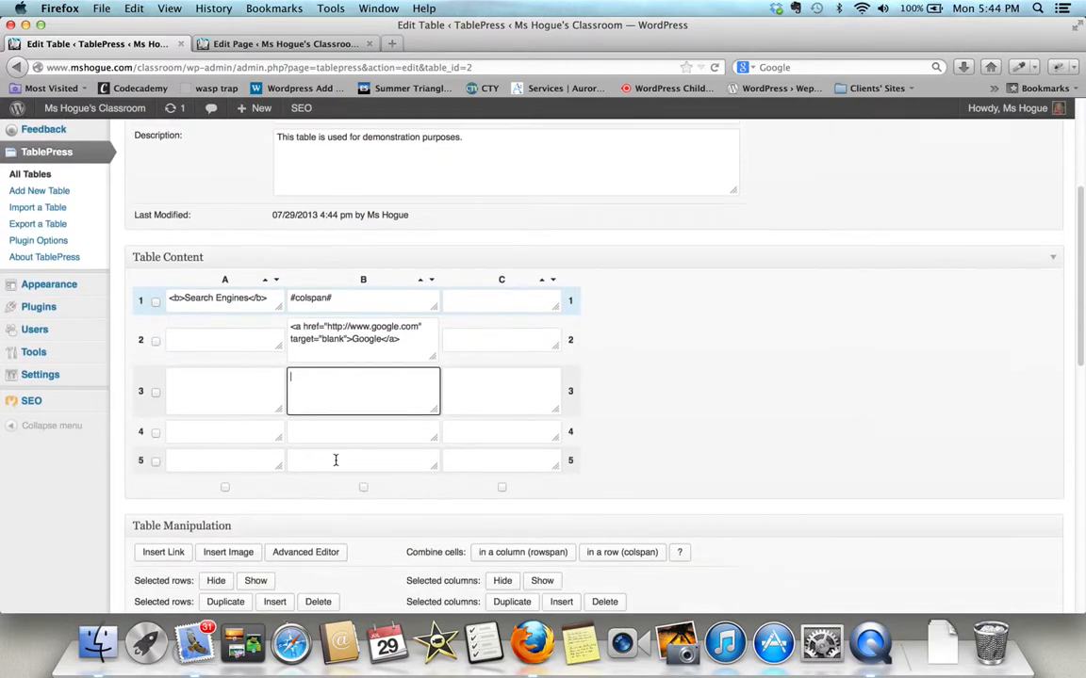
scroll(335, 460, down, 2)
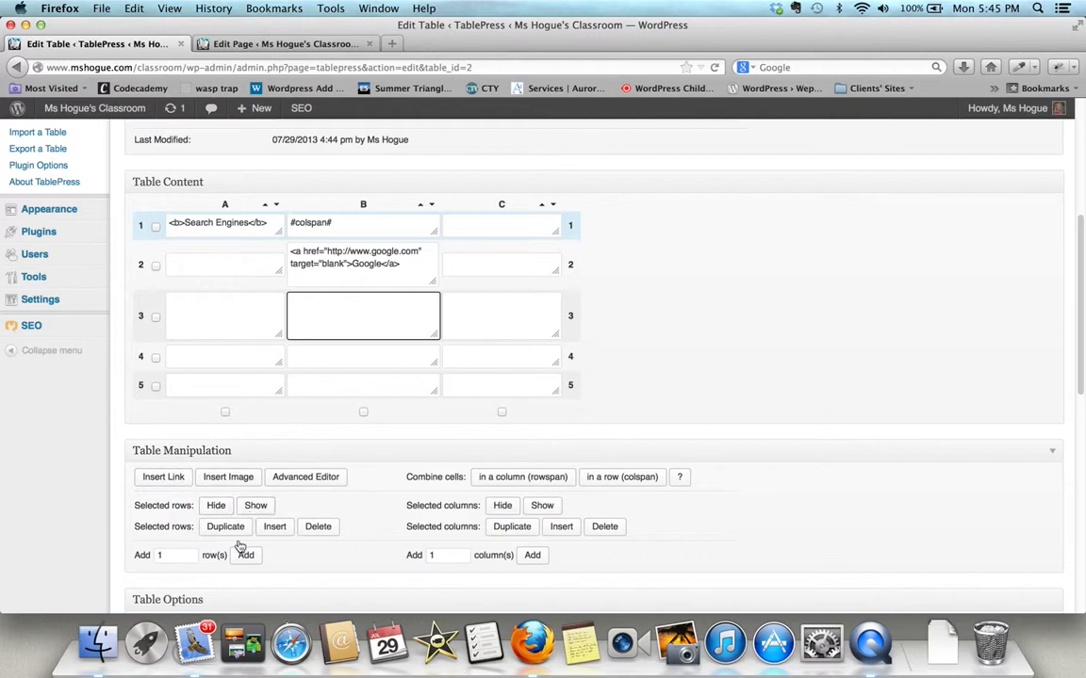
click(164, 479)
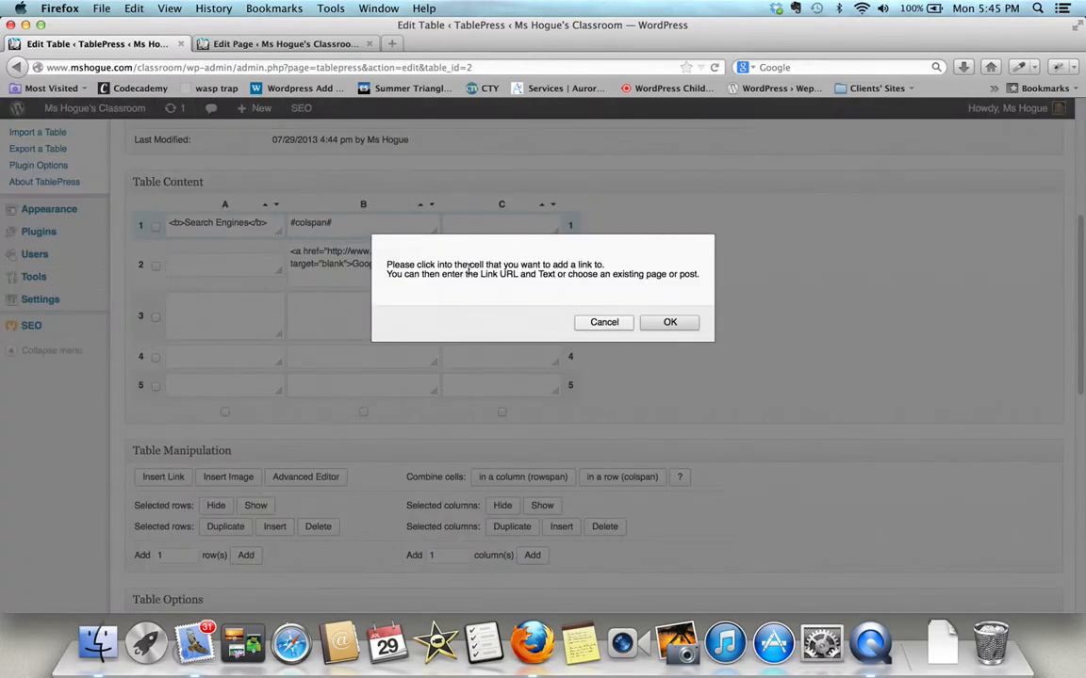
click(669, 323)
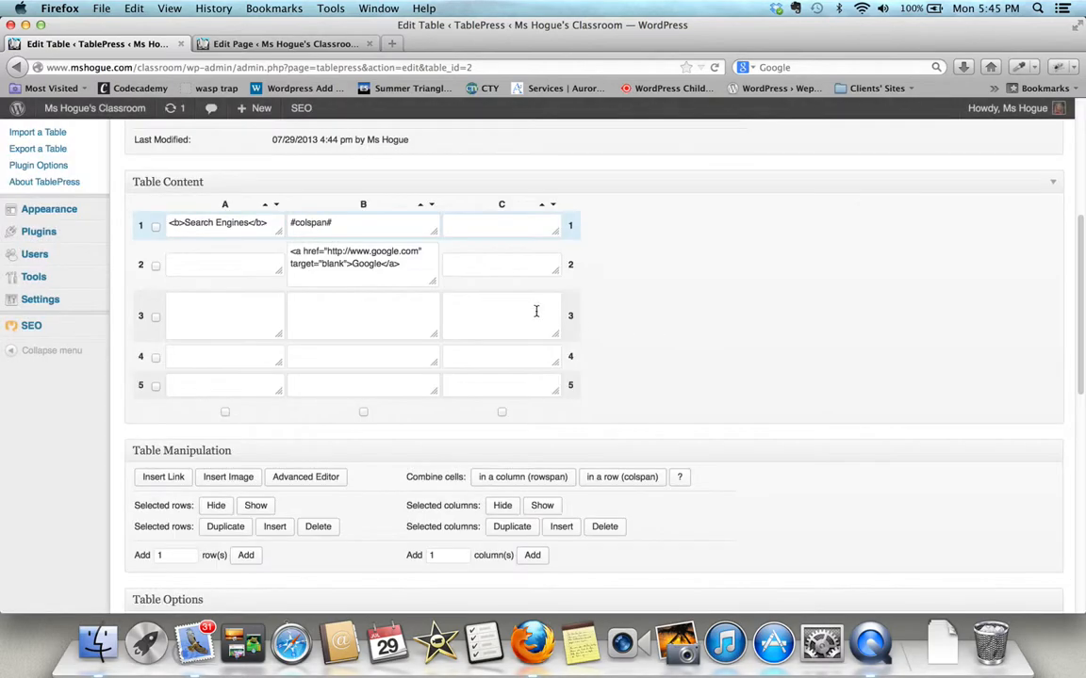
click(348, 313)
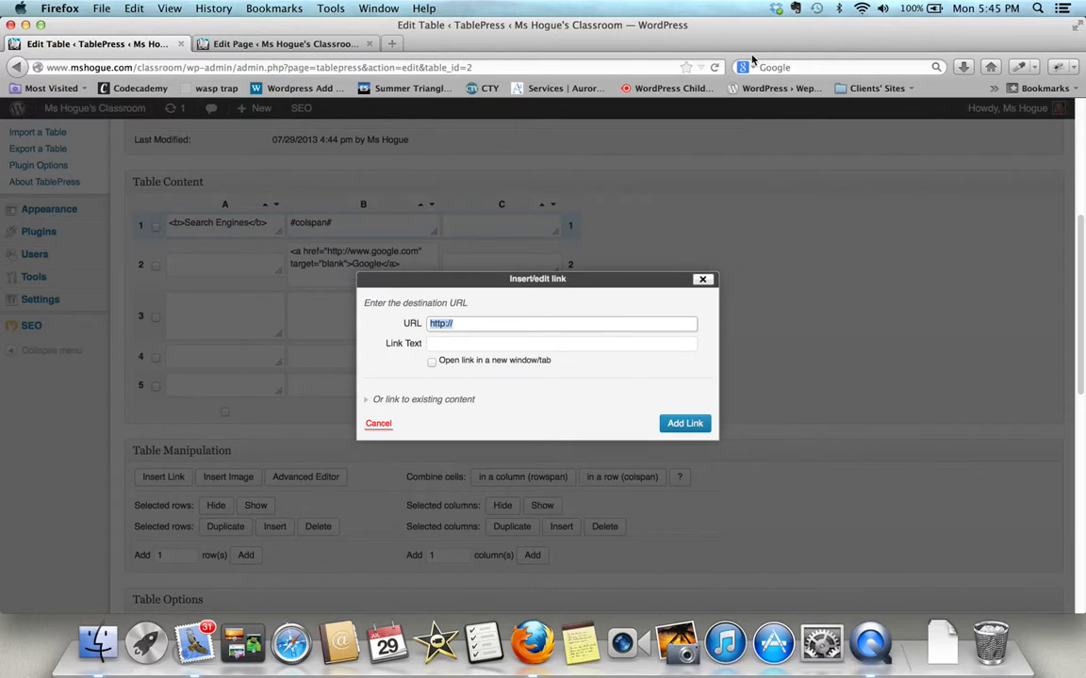
- Load the browser's Google News home page in a new tab and copy its web address
click(392, 44)
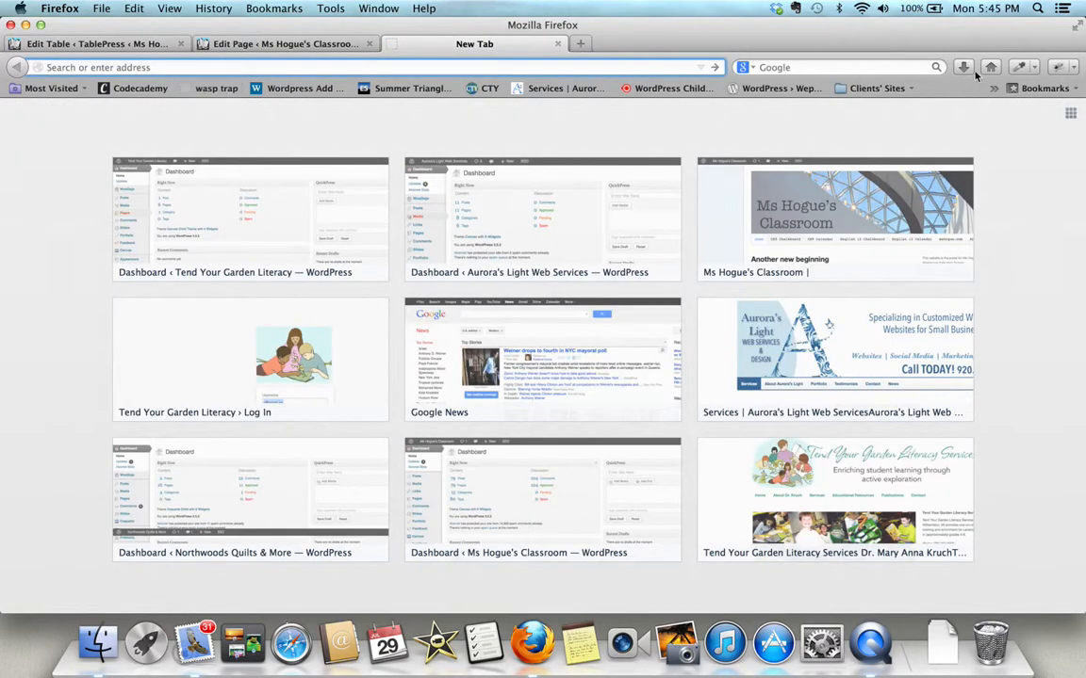
click(994, 67)
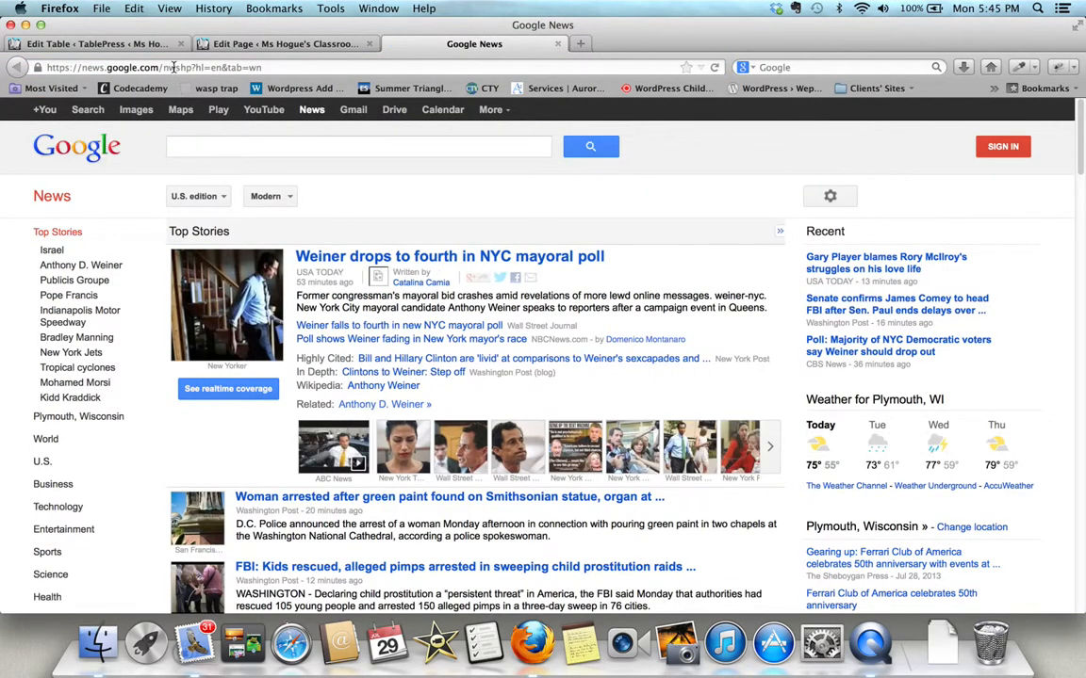
click(178, 65)
key(super+c)
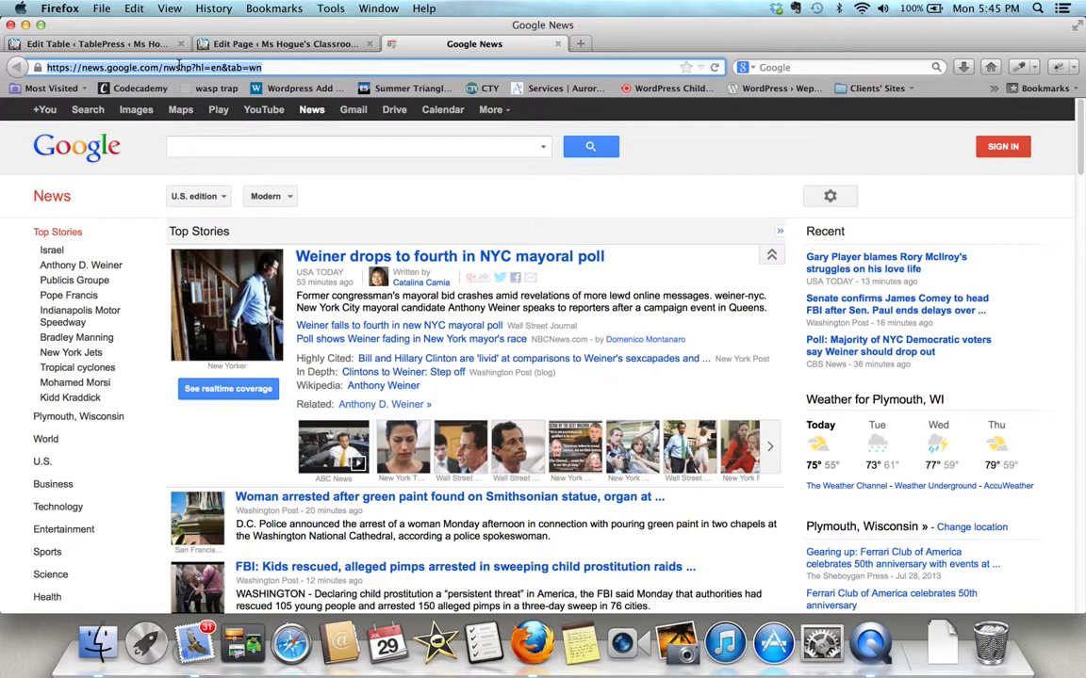
click(276, 45)
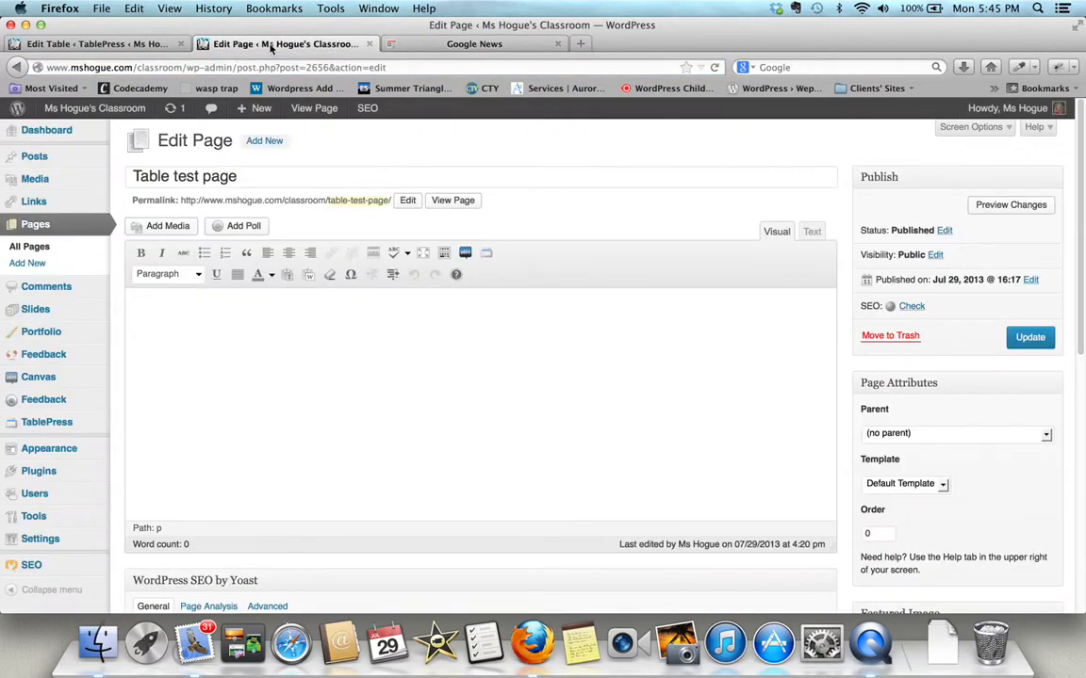
click(122, 44)
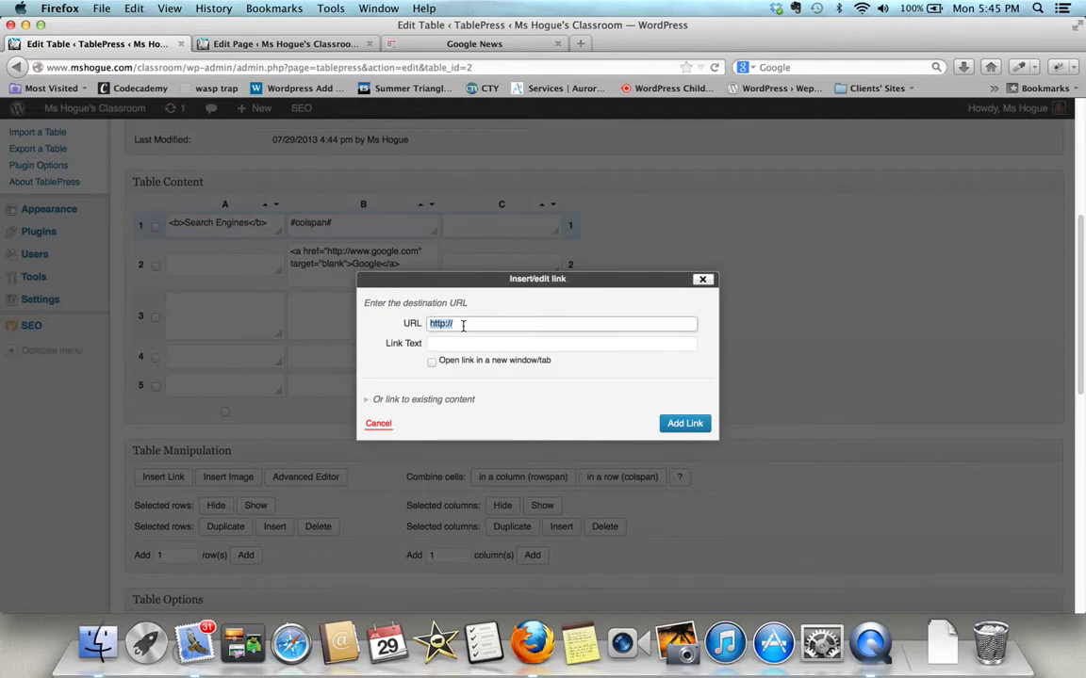
key(super+v)
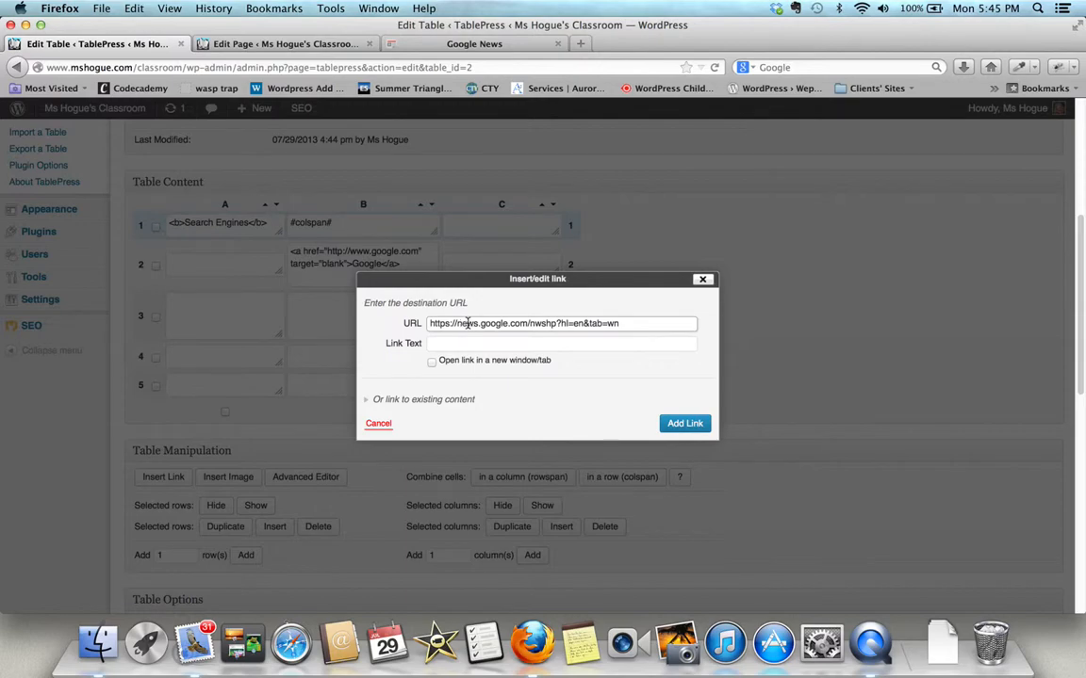
click(432, 363)
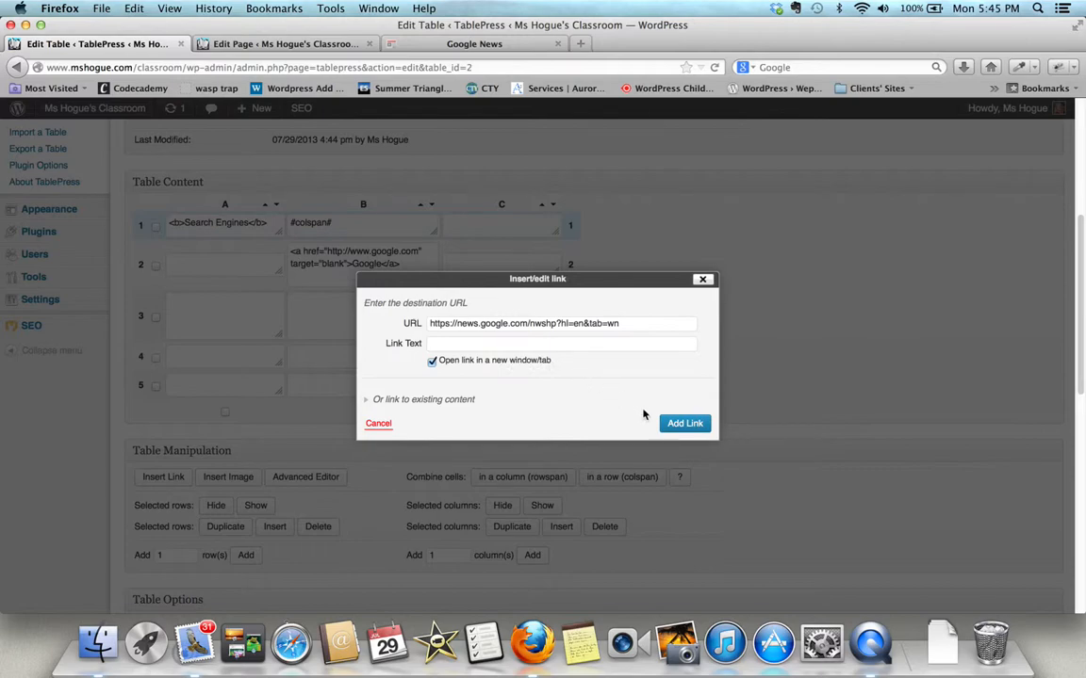
click(685, 424)
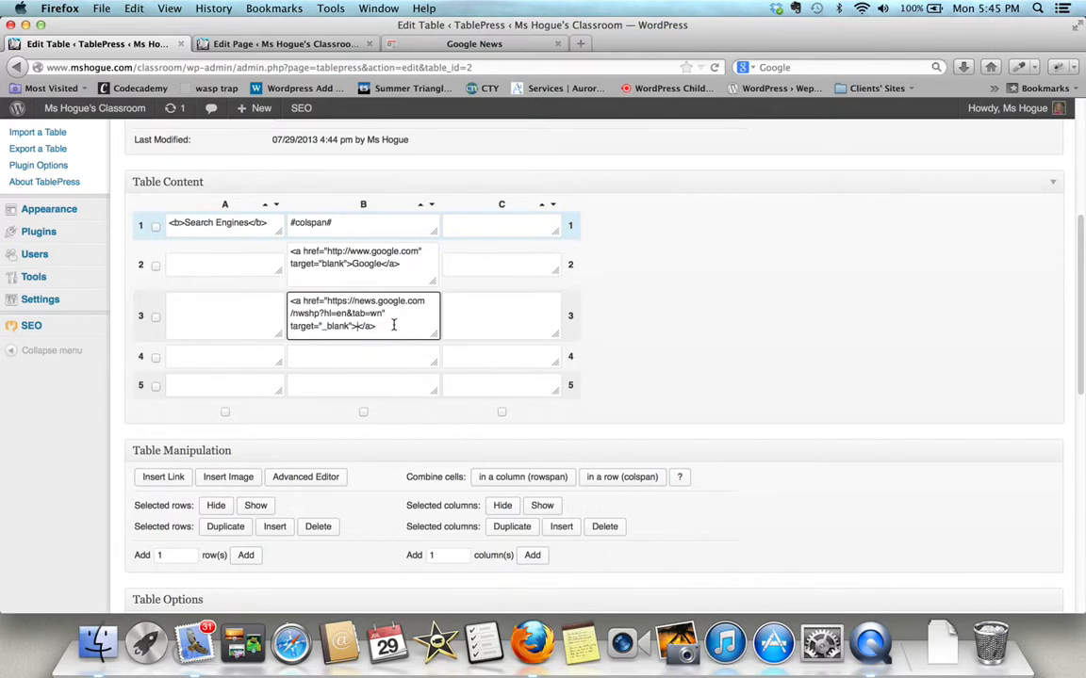
- Save the table with the new Google News link
scroll(394, 325, down, 3)
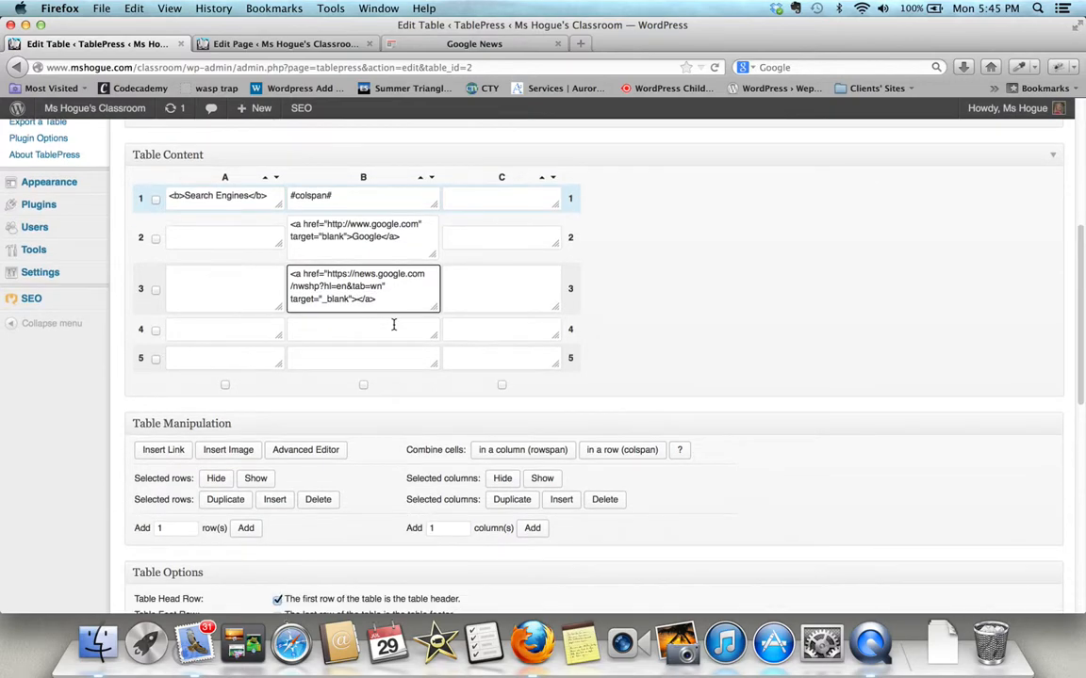
scroll(394, 328, down, 8)
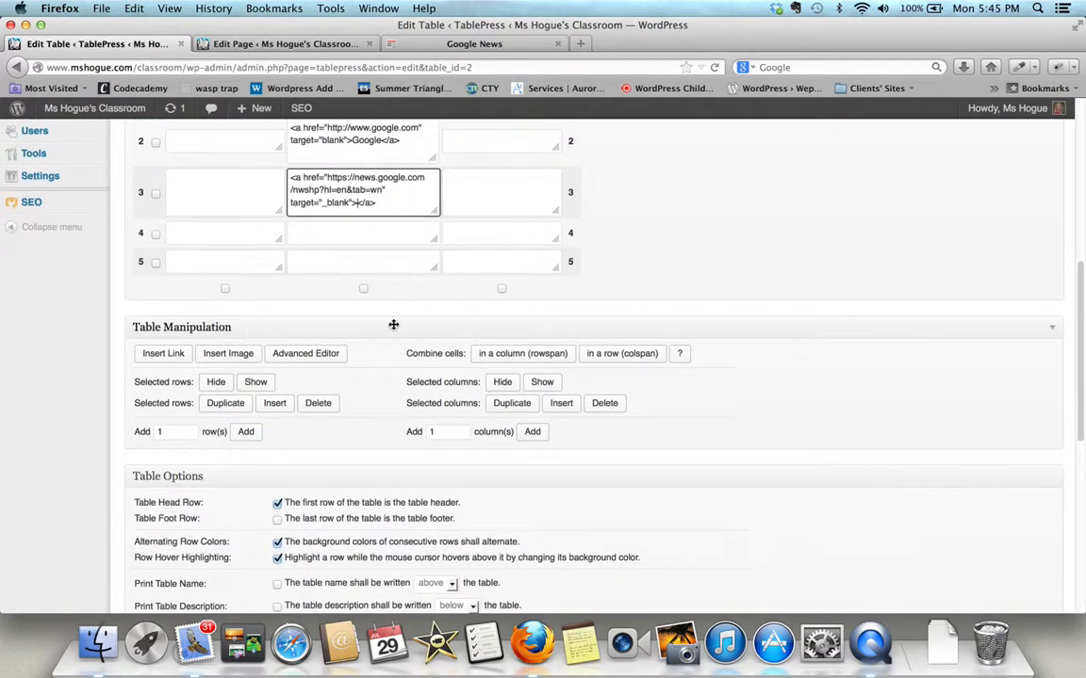
scroll(393, 328, down, 8)
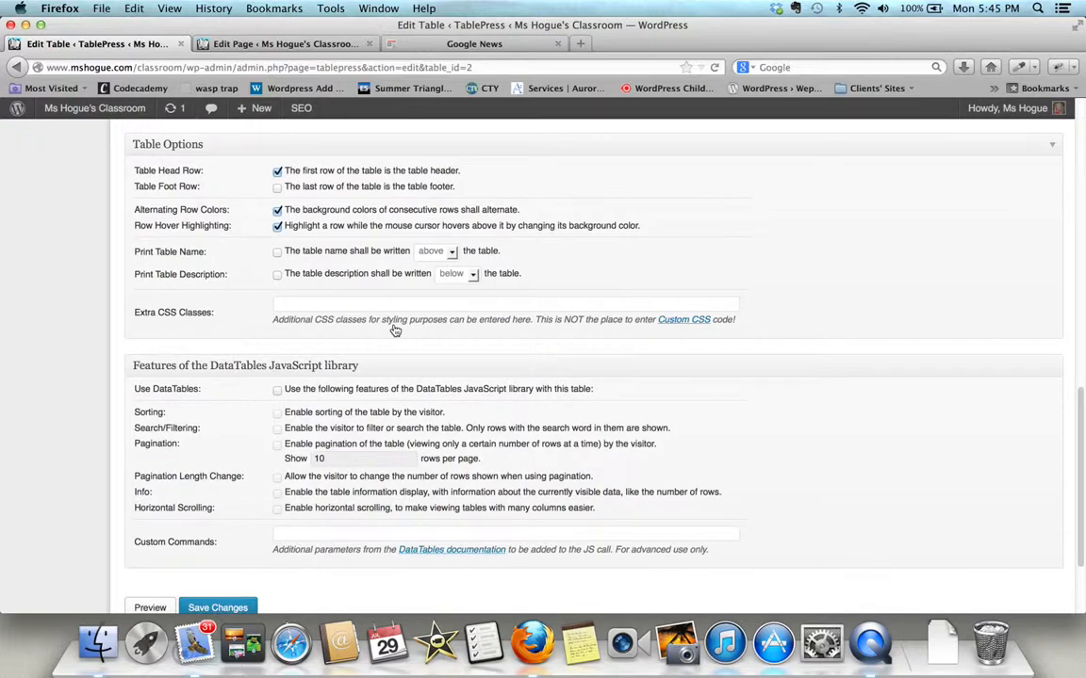
click(234, 482)
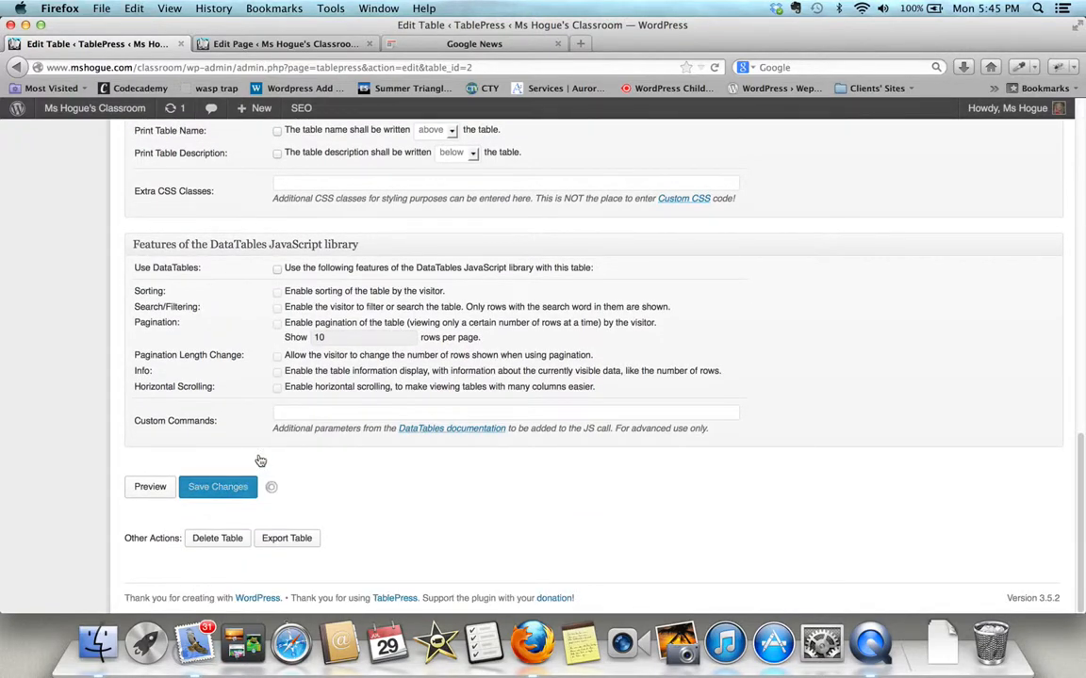
- Examine the #colspan# entry in cell B1, next to the bold "Search Engines" heading
scroll(443, 394, up, 15)
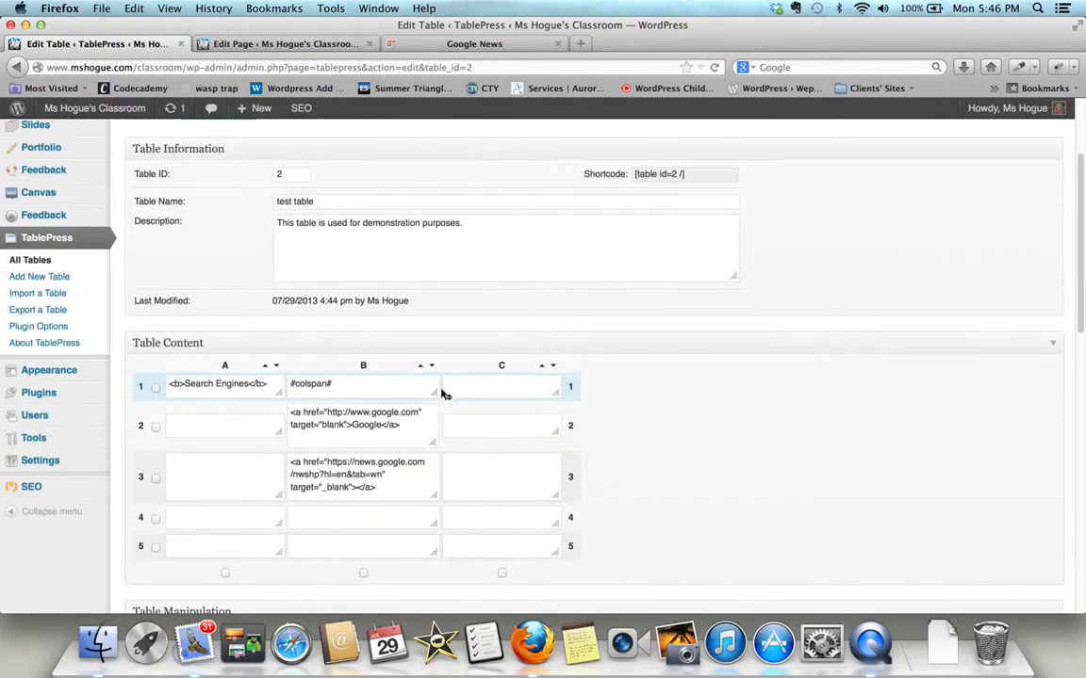
drag(360, 382, 281, 383)
click(346, 387)
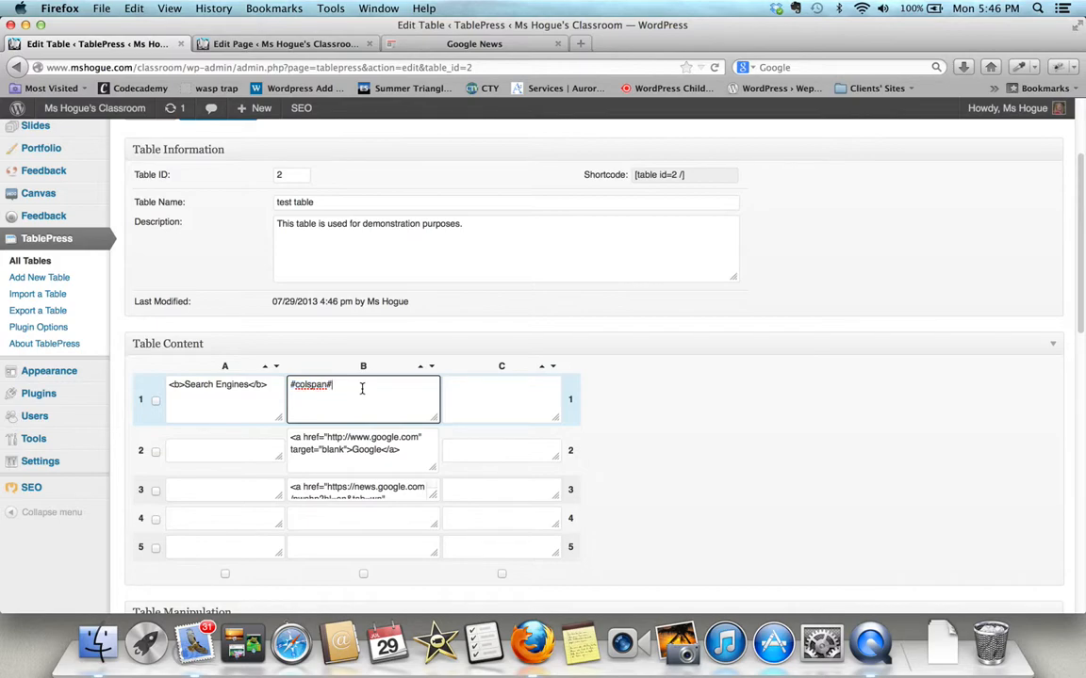
- Delete the empty row 4 from the table and confirm the deletion
scroll(476, 441, down, 3)
scroll(476, 446, down, 1)
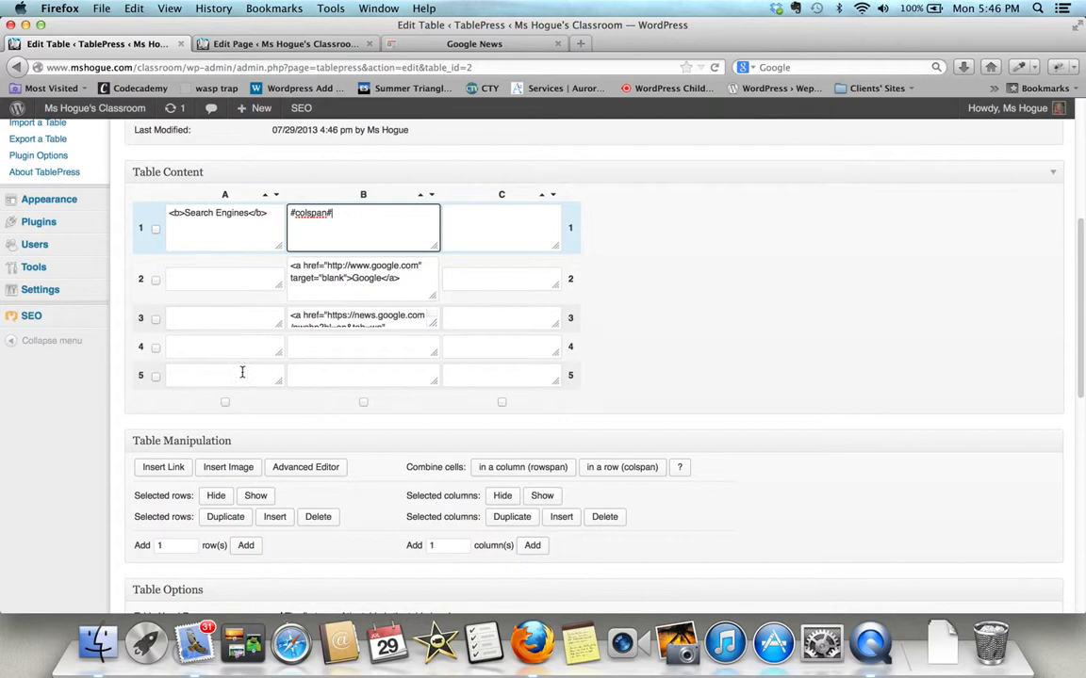
click(156, 348)
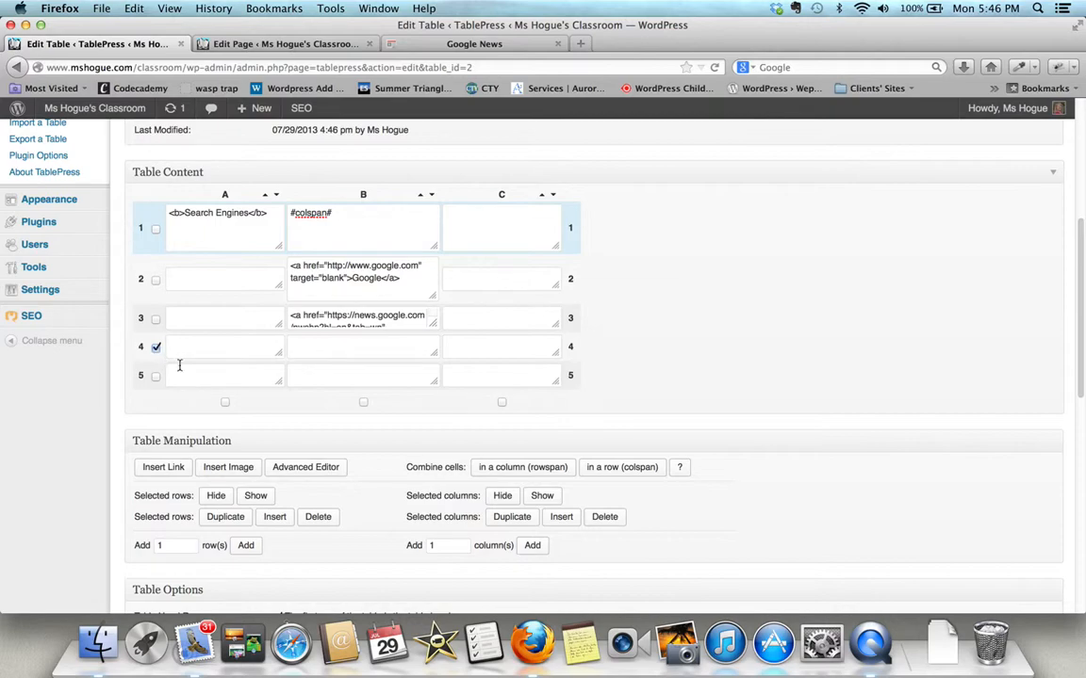
scroll(202, 361, down, 2)
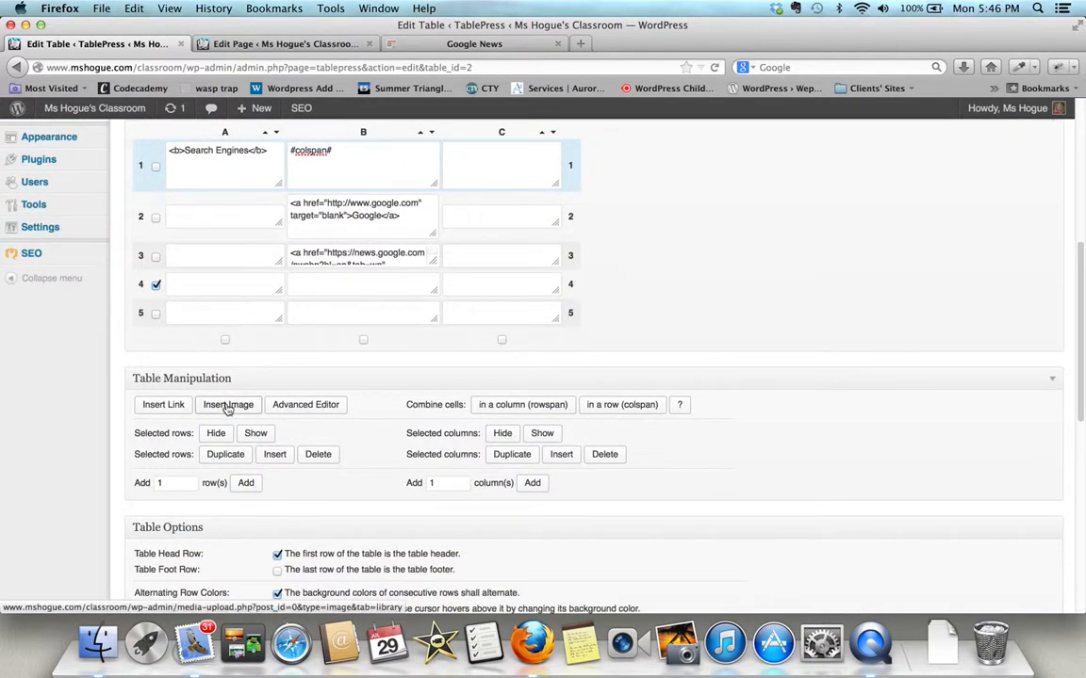
click(317, 457)
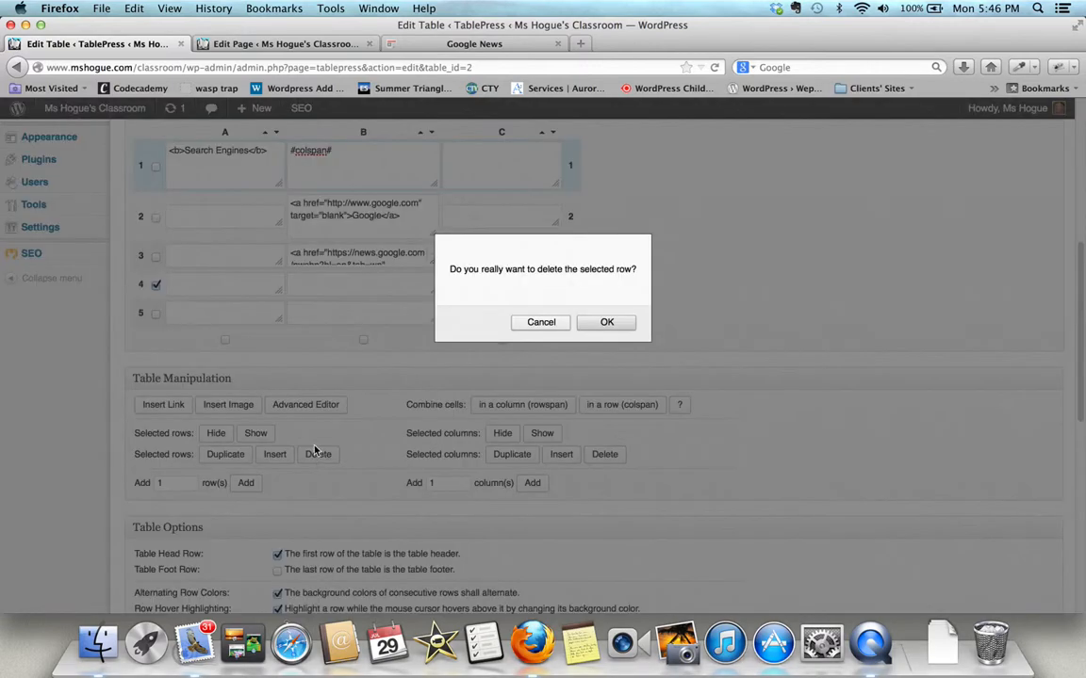
click(613, 326)
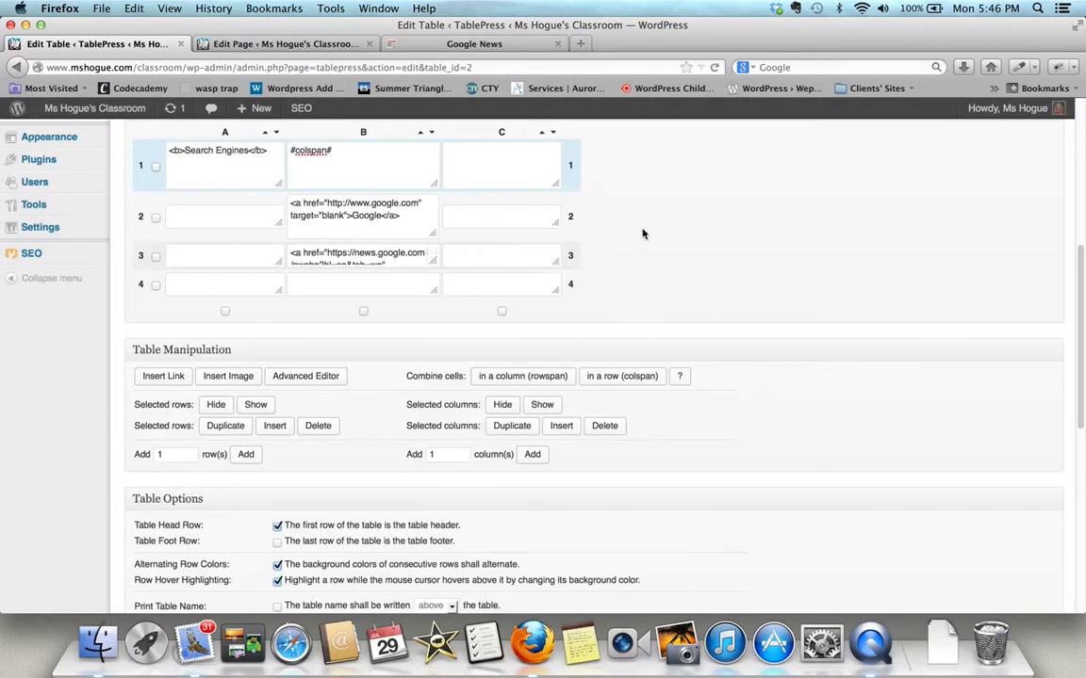
- Insert an empty row above row 2, which holds the Google link, and save the table
scroll(642, 231, down, 5)
scroll(641, 232, down, 1)
scroll(642, 233, up, 8)
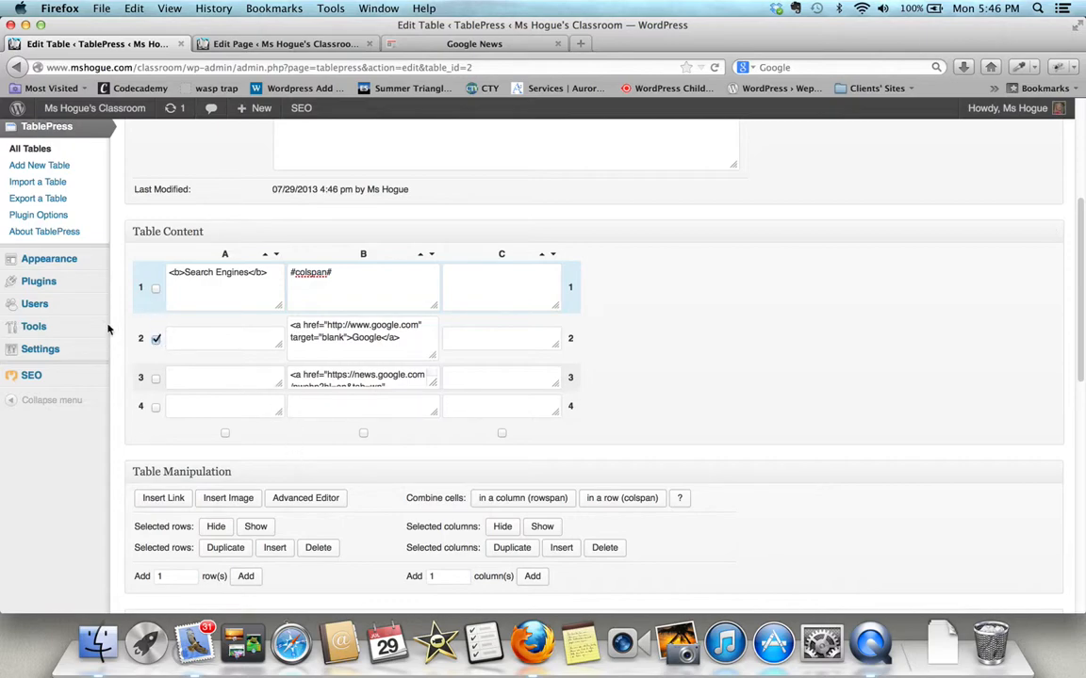
scroll(373, 427, down, 3)
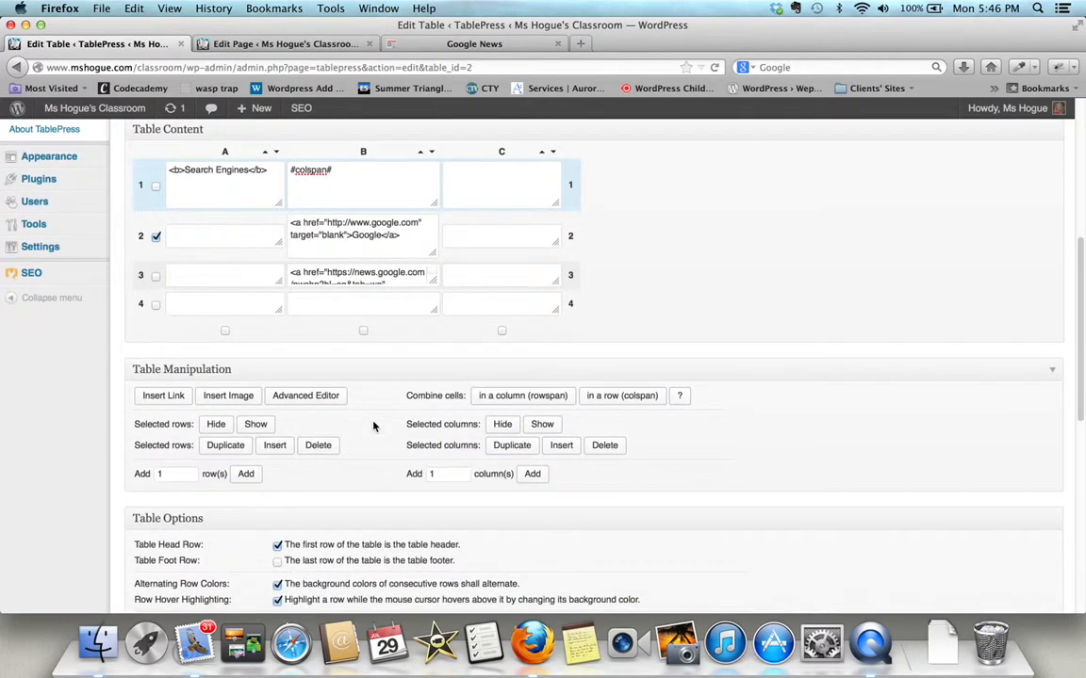
click(275, 442)
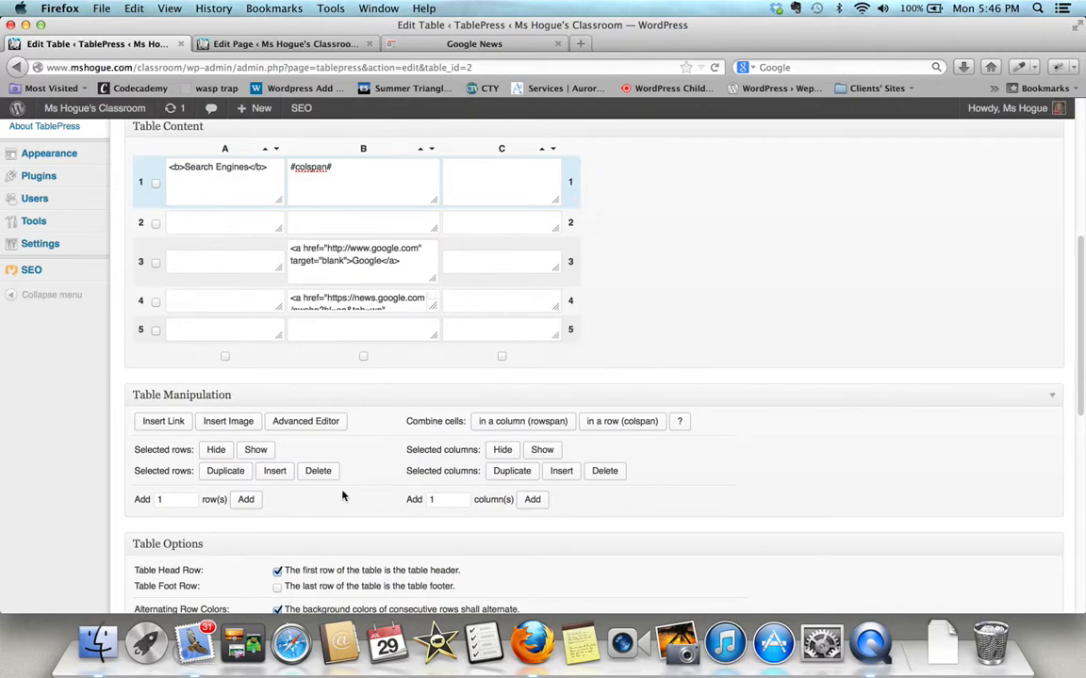
scroll(342, 497, down, 10)
click(215, 486)
- Preview the table with its heading and links, and close the preview
scroll(769, 304, up, 10)
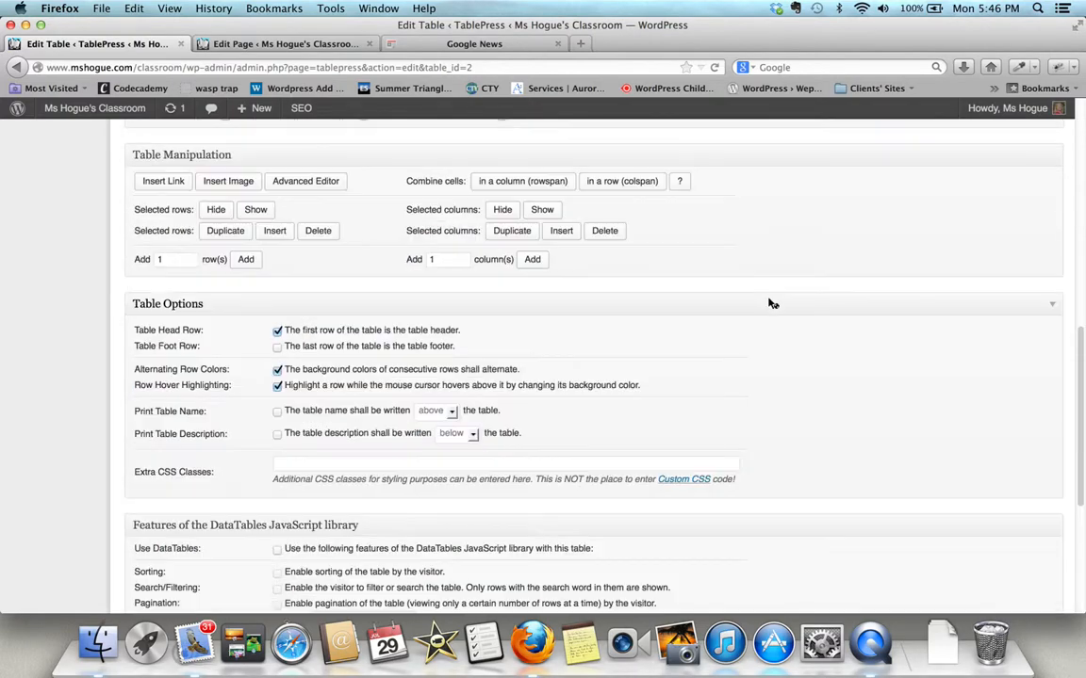
scroll(768, 304, up, 3)
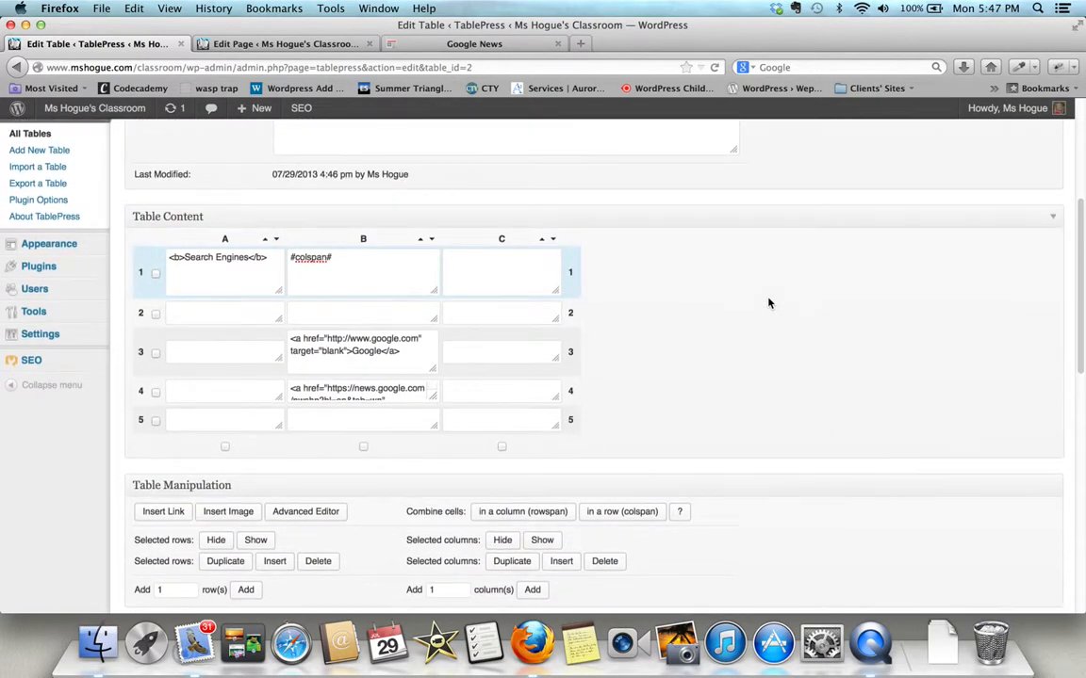
scroll(768, 304, up, 3)
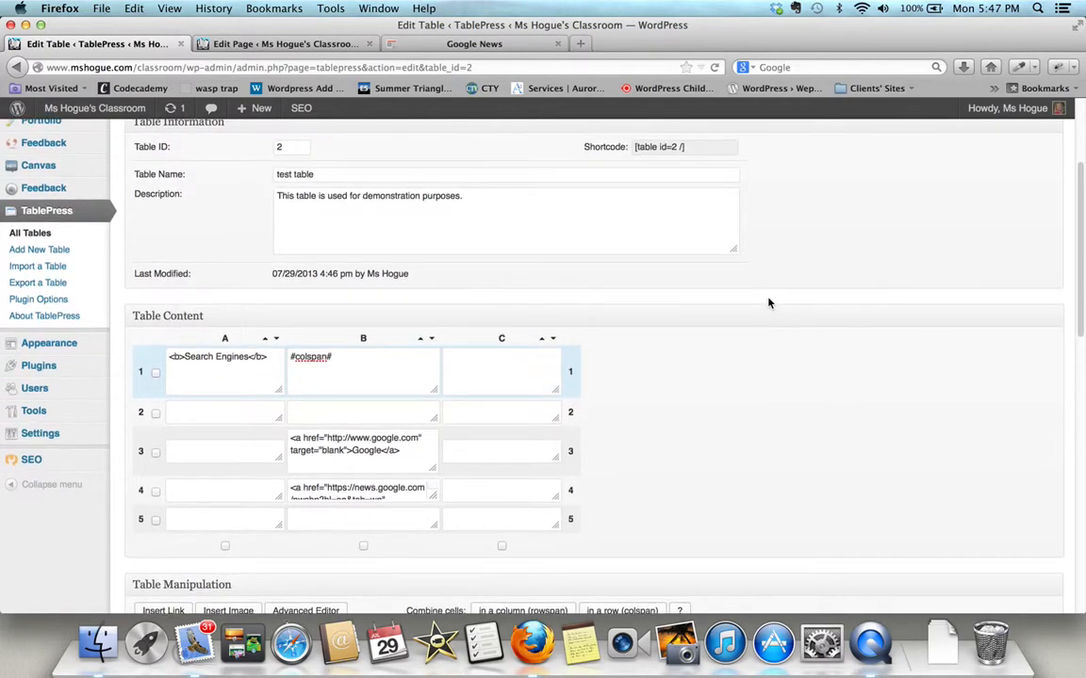
scroll(768, 304, up, 3)
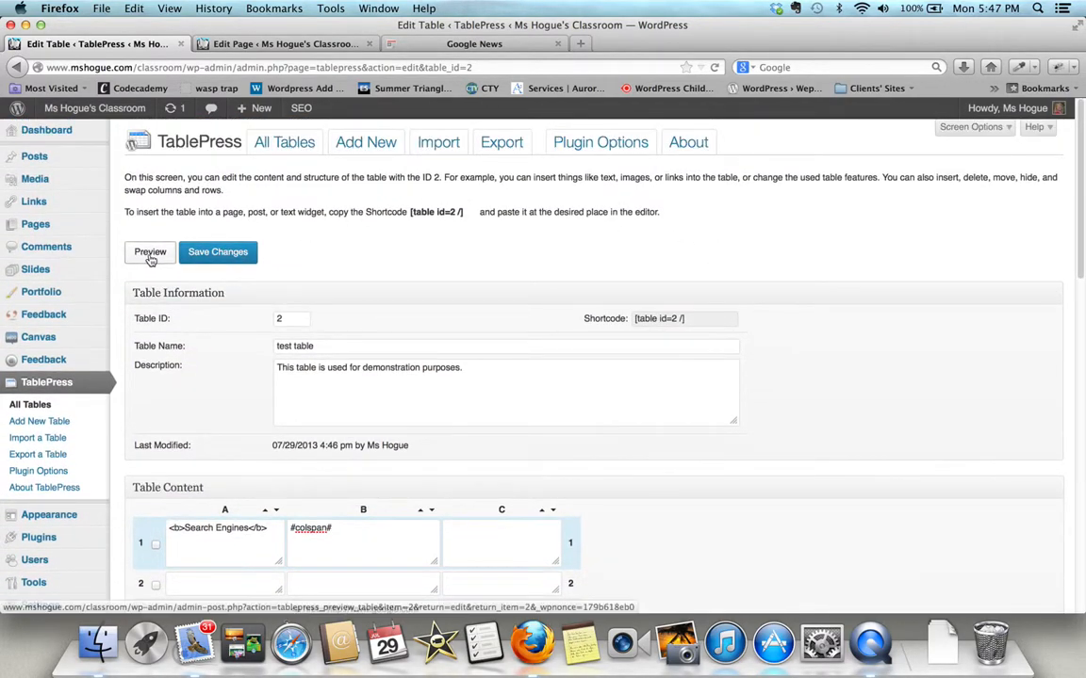
click(149, 255)
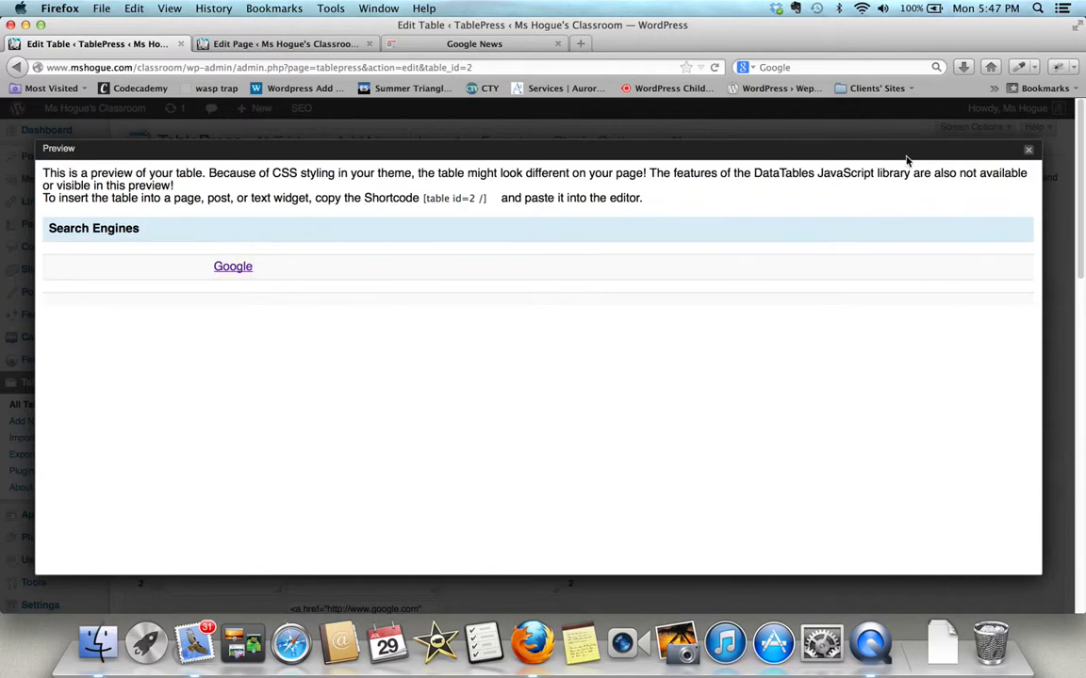
click(1029, 154)
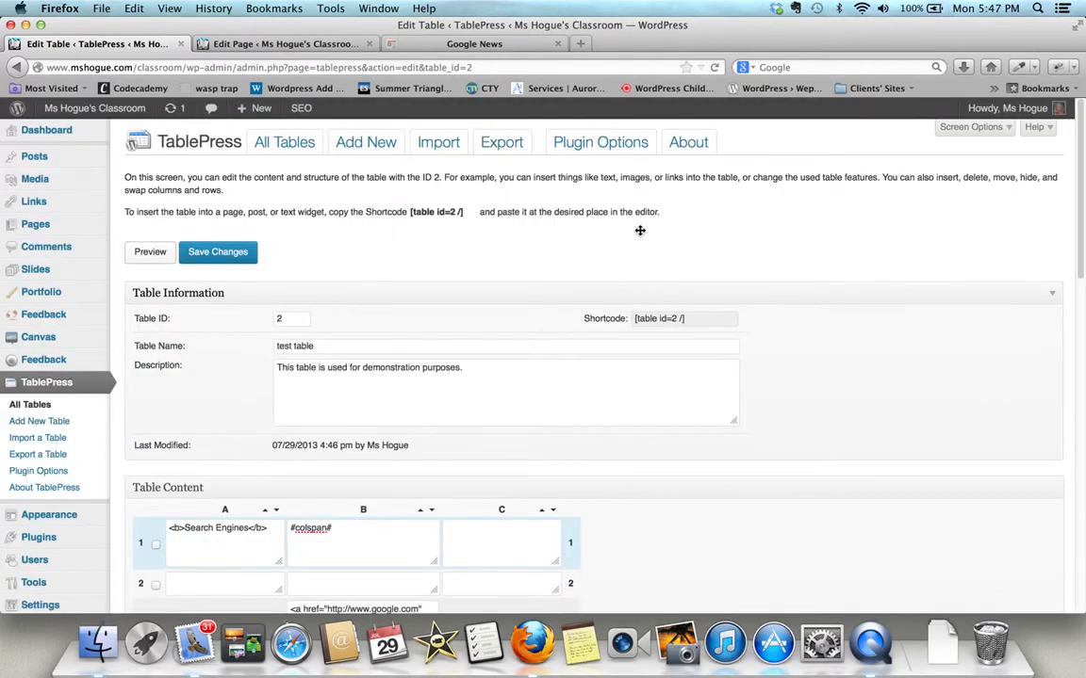
- Copy the table's shortcode [table id=2 /] into the body of the "Table test page" and update the page
click(705, 318)
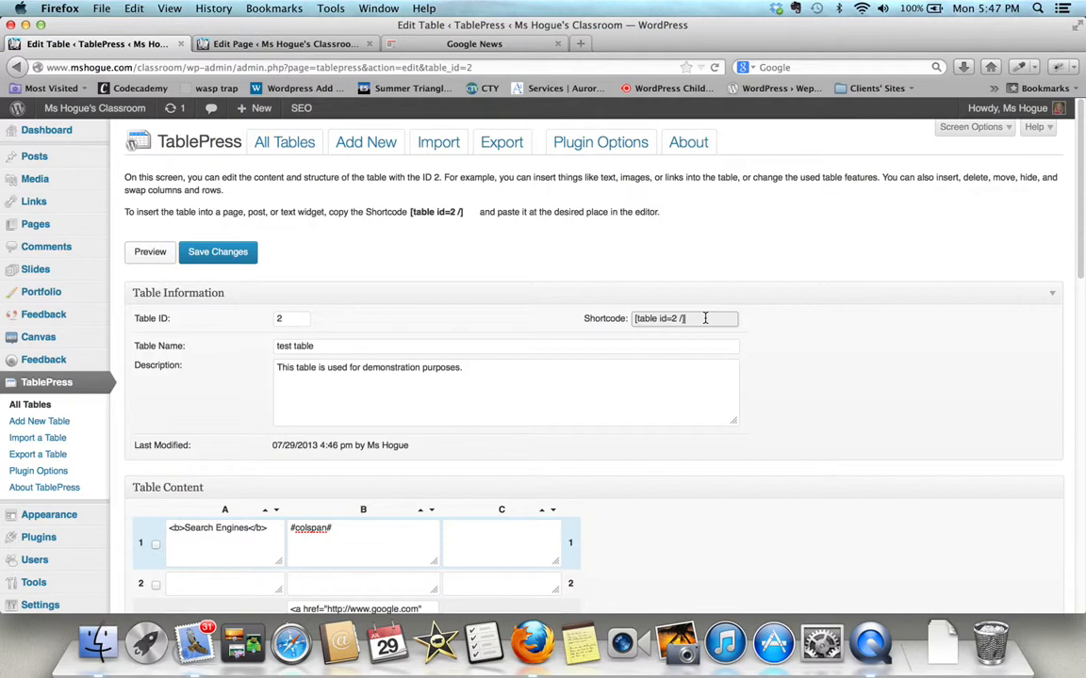
triple_click(705, 319)
key(super+c)
click(340, 45)
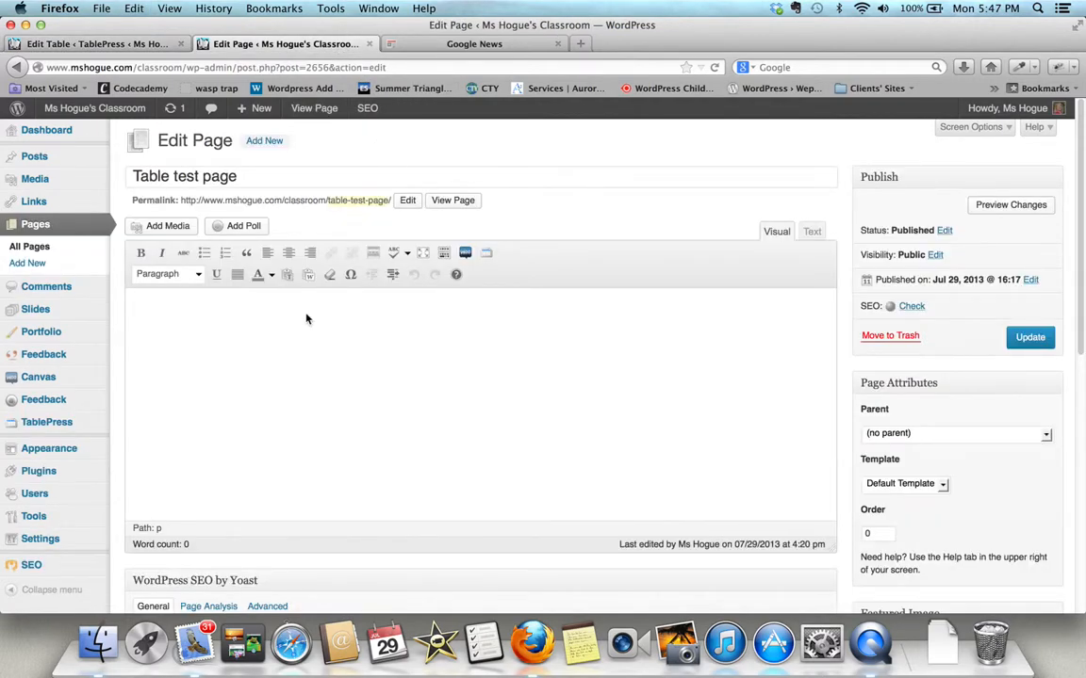
click(188, 322)
key(super+v)
click(1030, 337)
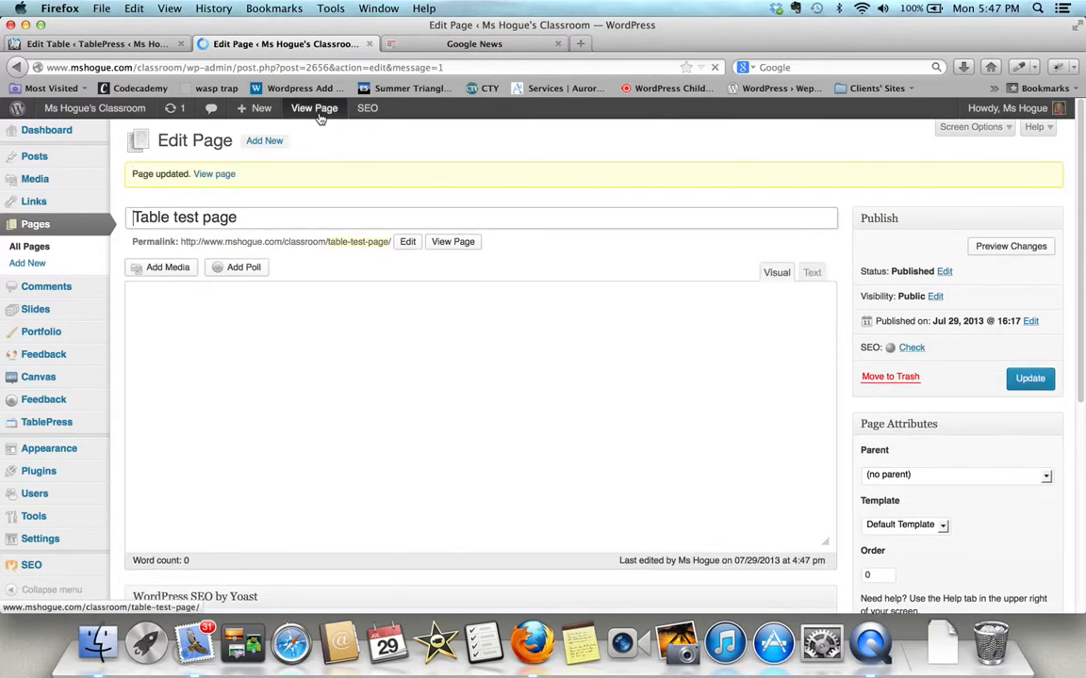
- View the published "Table test page", test the table's Google link, and return to the page
click(321, 114)
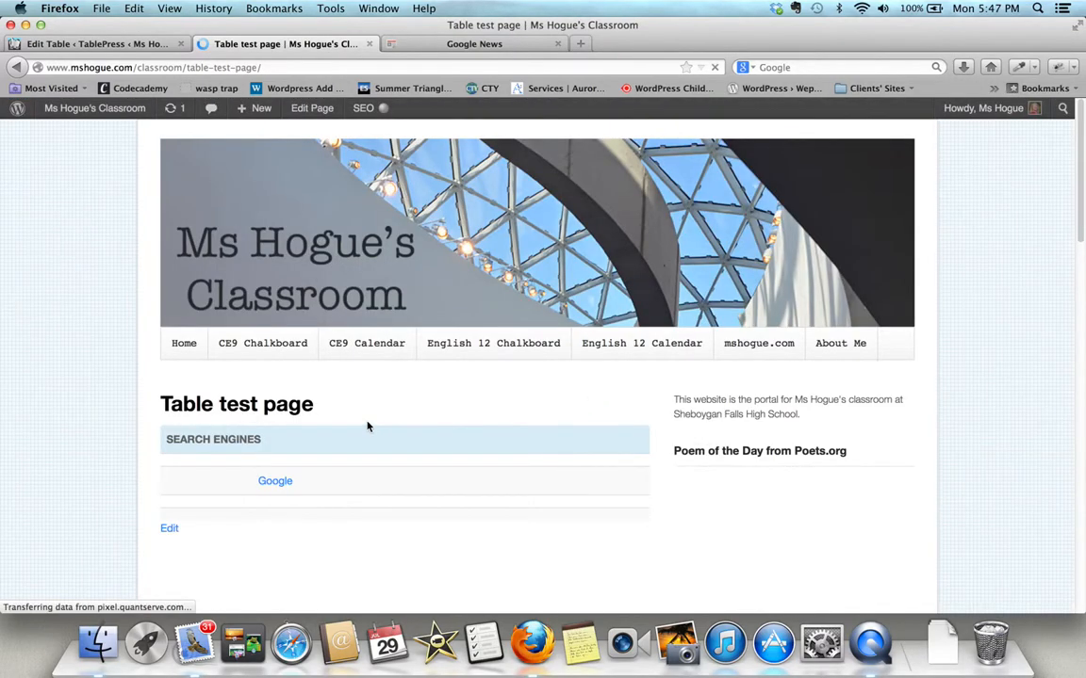
scroll(368, 426, down, 3)
scroll(367, 427, down, 2)
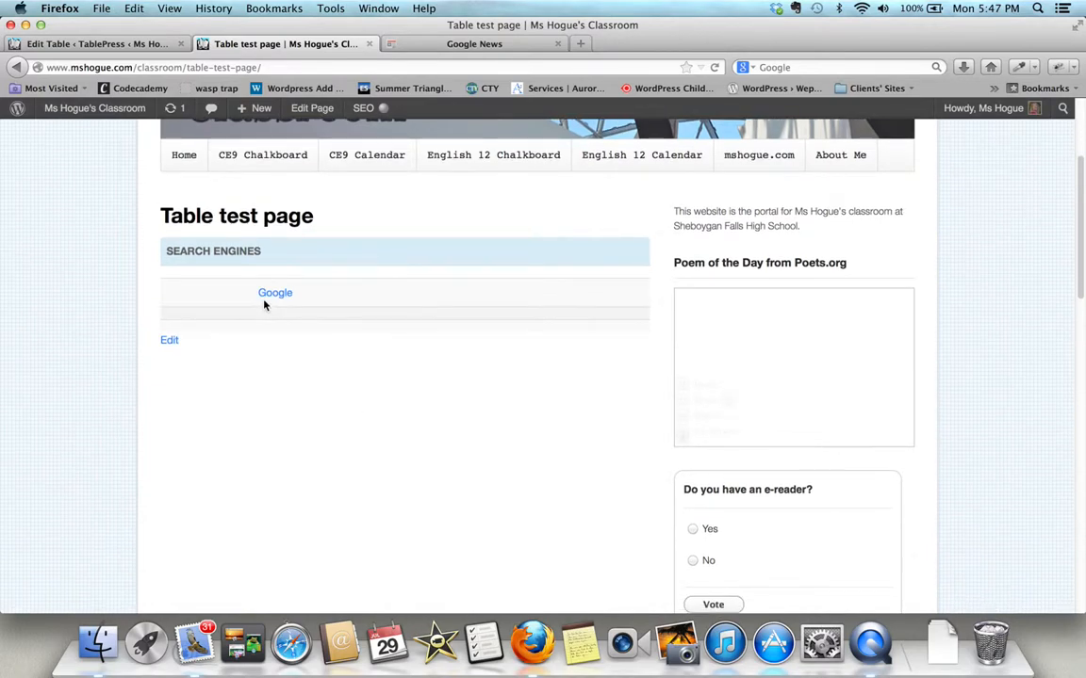
click(273, 297)
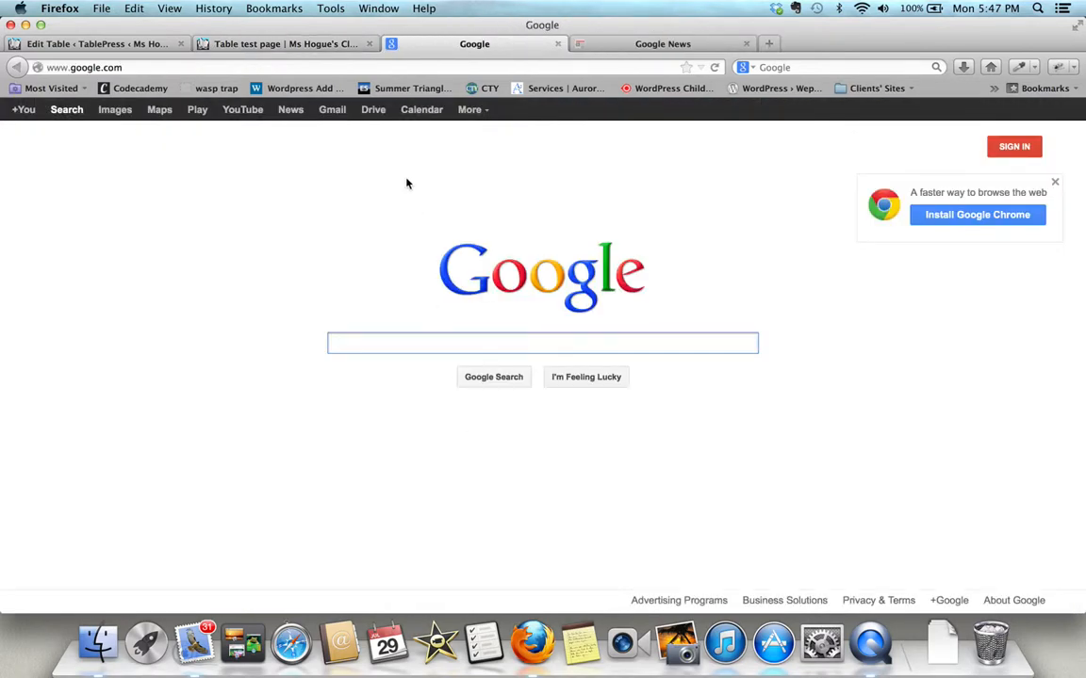
click(337, 45)
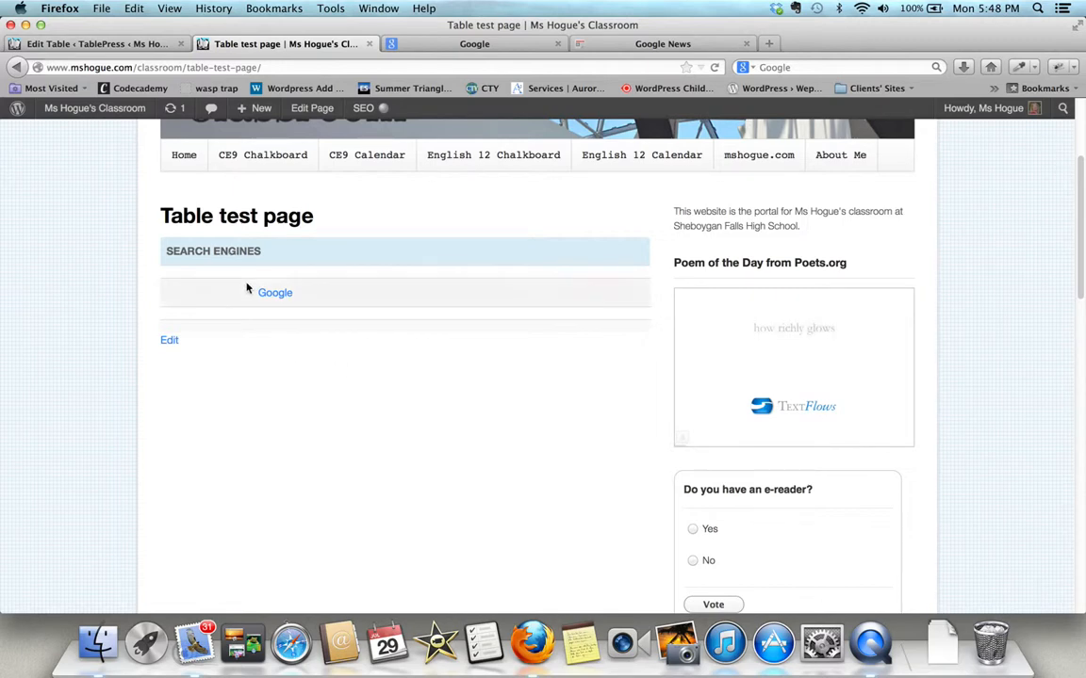
- Open the table for editing from the published page and add the link text "Search Google" to the Google News link in cell B4
click(169, 343)
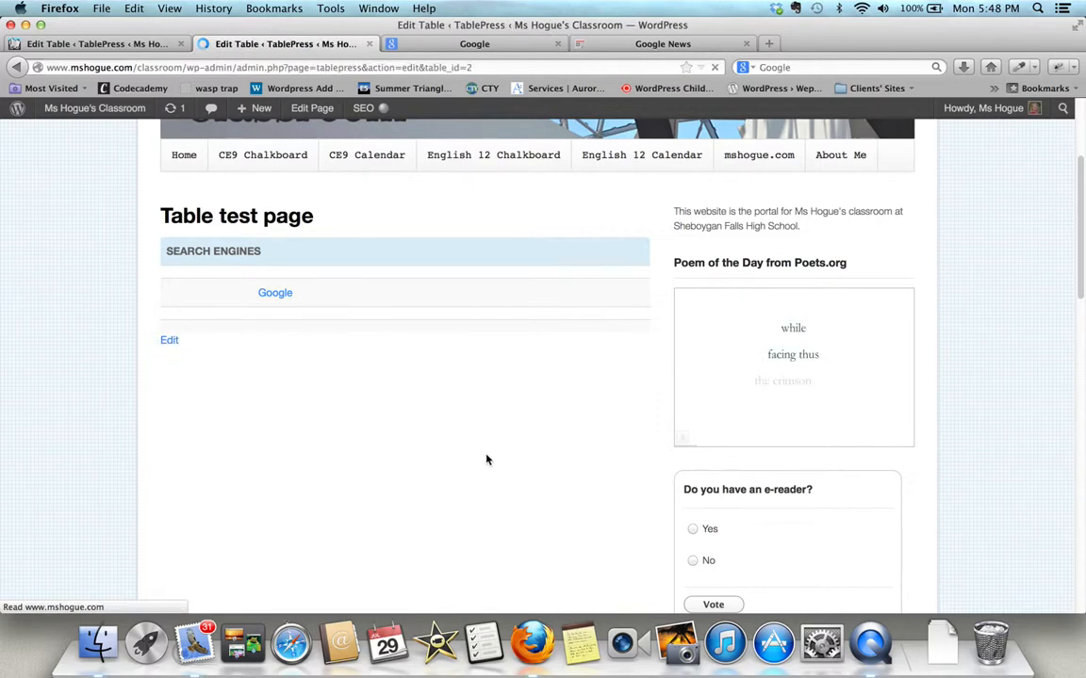
scroll(450, 447, down, 2)
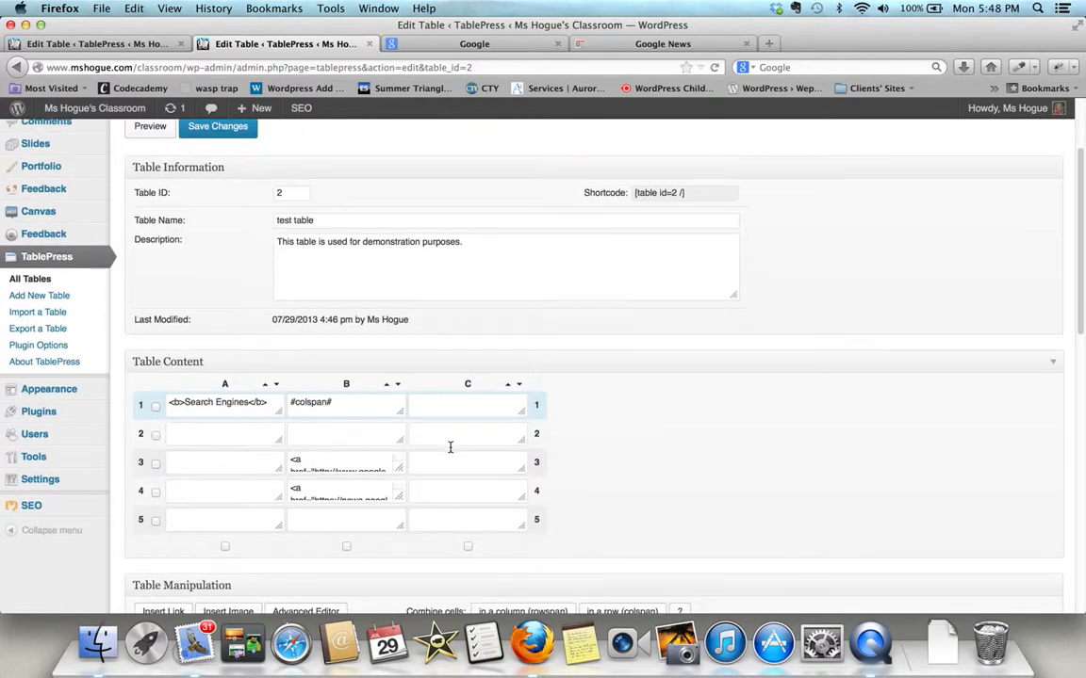
drag(399, 497, 469, 549)
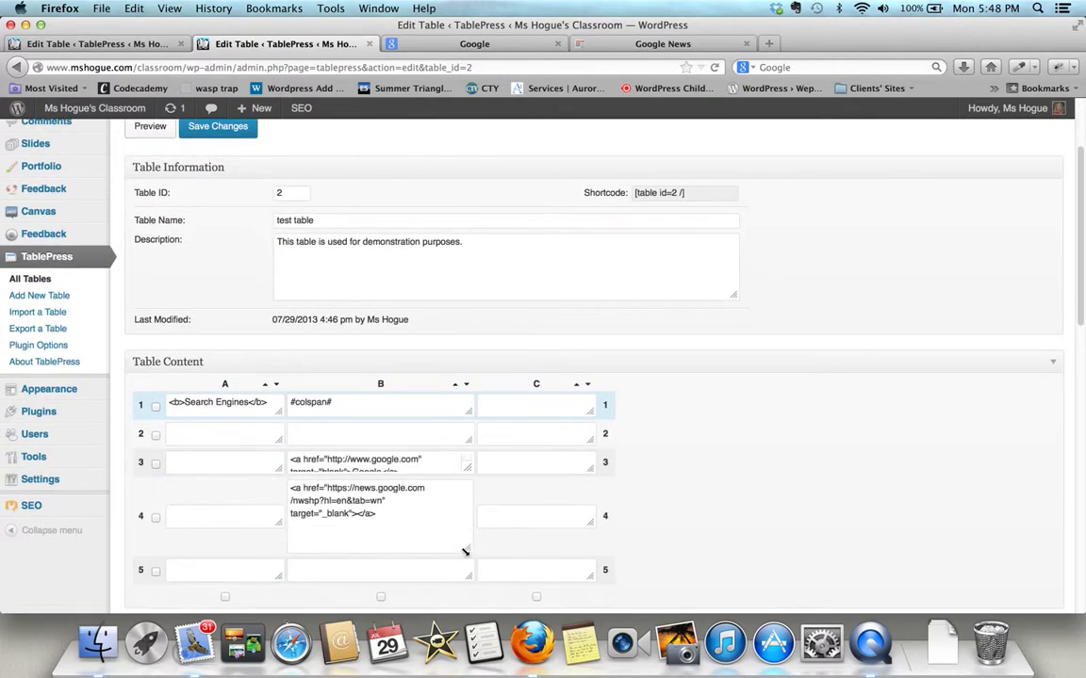
click(356, 517)
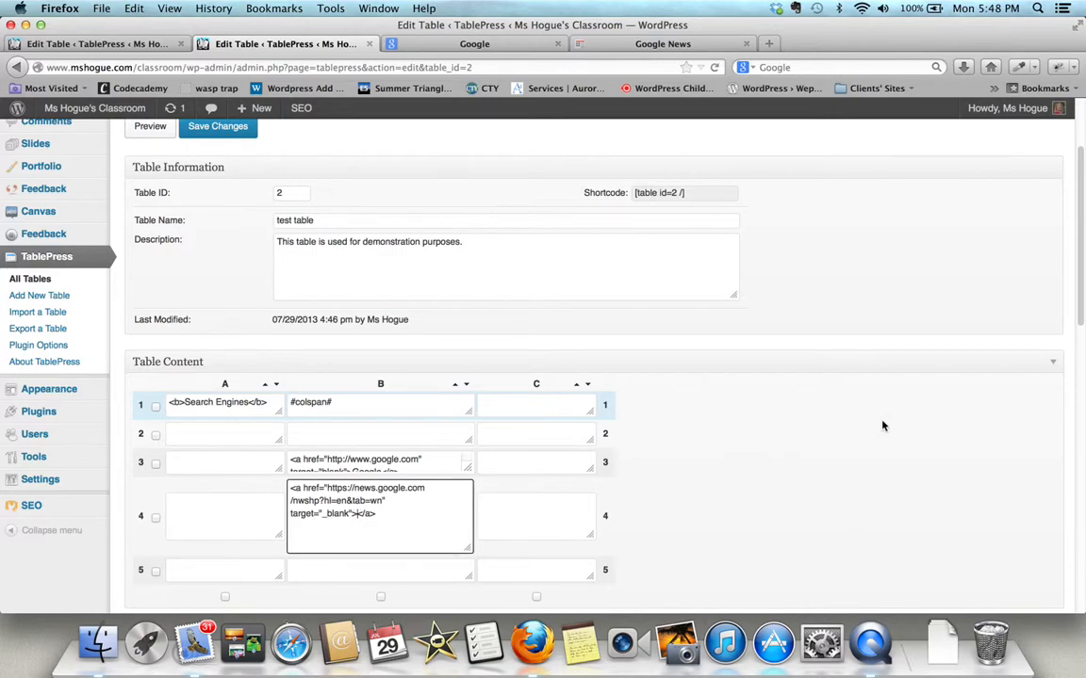
text(S)
key(BackSpace)
text(Searc)
key(BackSpace)
text(ch Google)
- Save the table with the new text for the Google News link
scroll(1042, 405, down, 5)
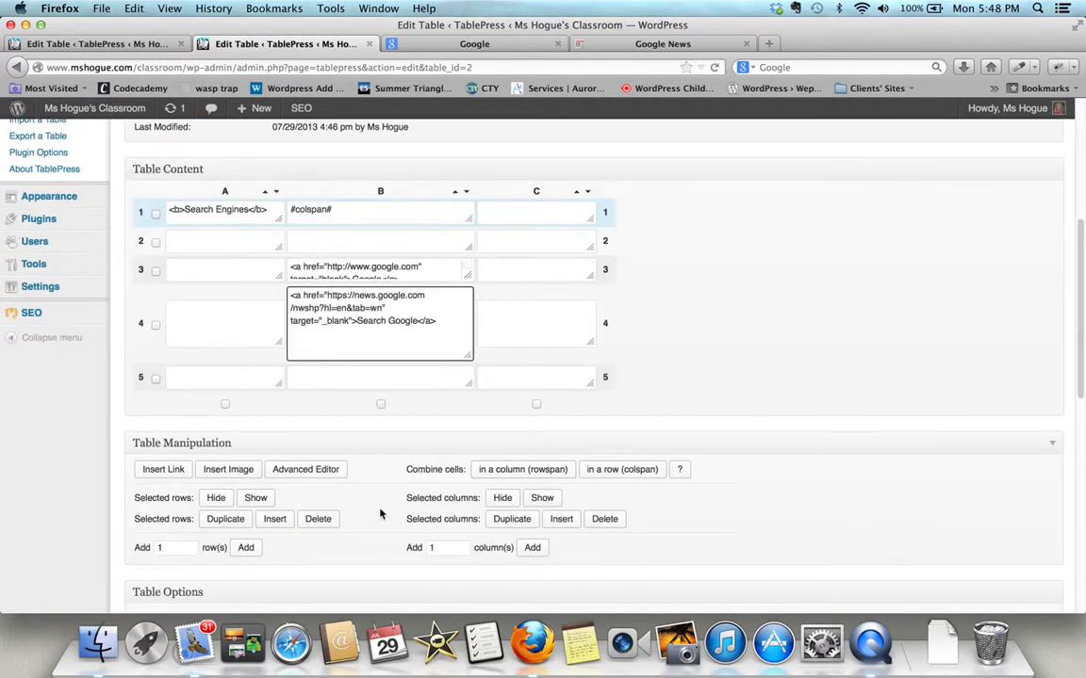
scroll(341, 456, down, 15)
click(218, 487)
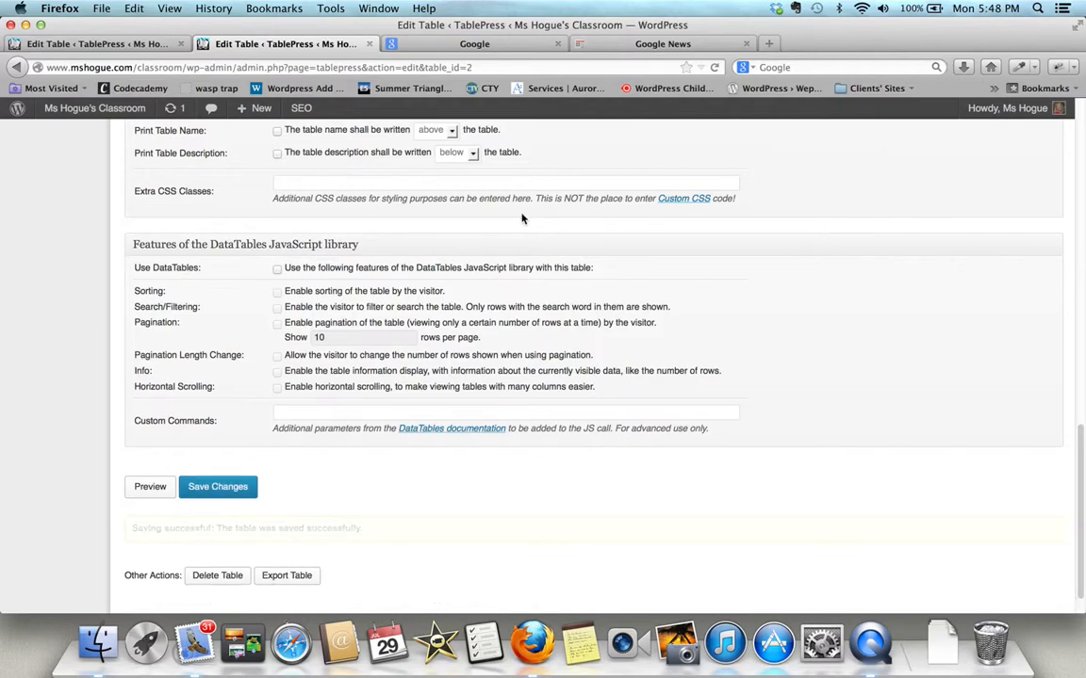
- Go back to the published "Table test page" and reload it to check the edited table
scroll(523, 218, up, 18)
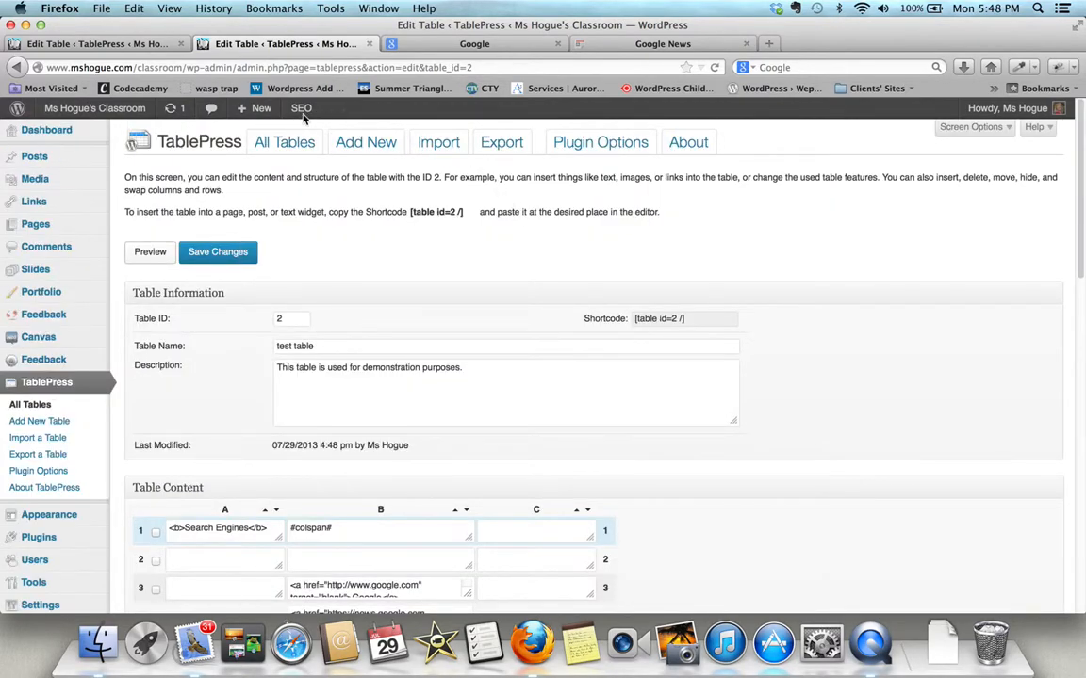
mouse_move(132, 112)
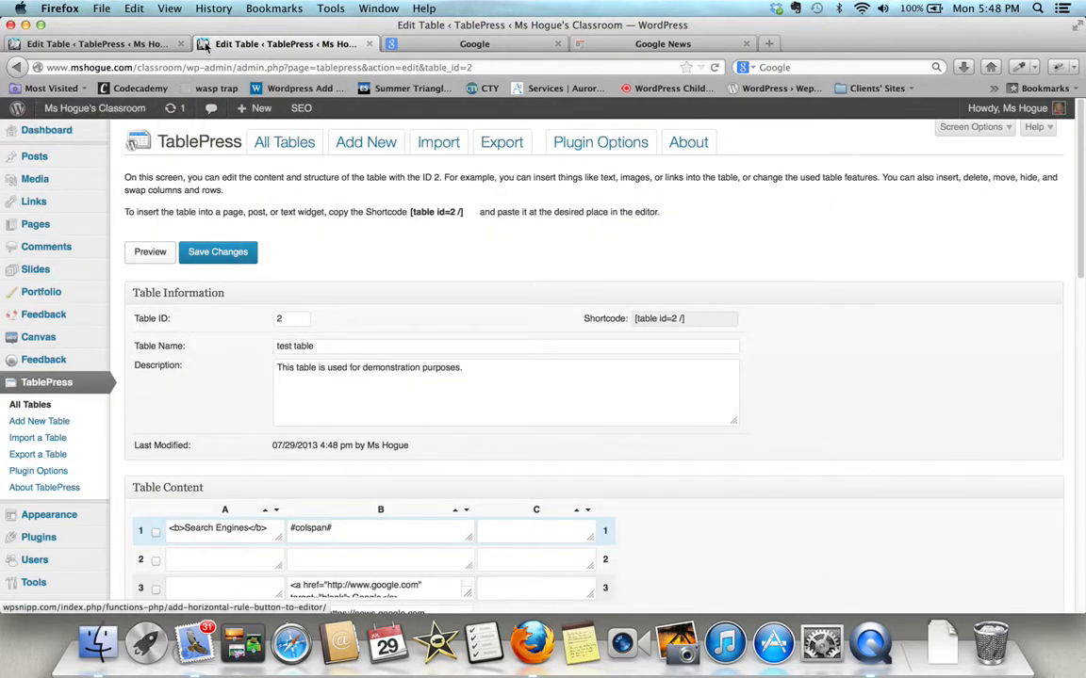
click(16, 67)
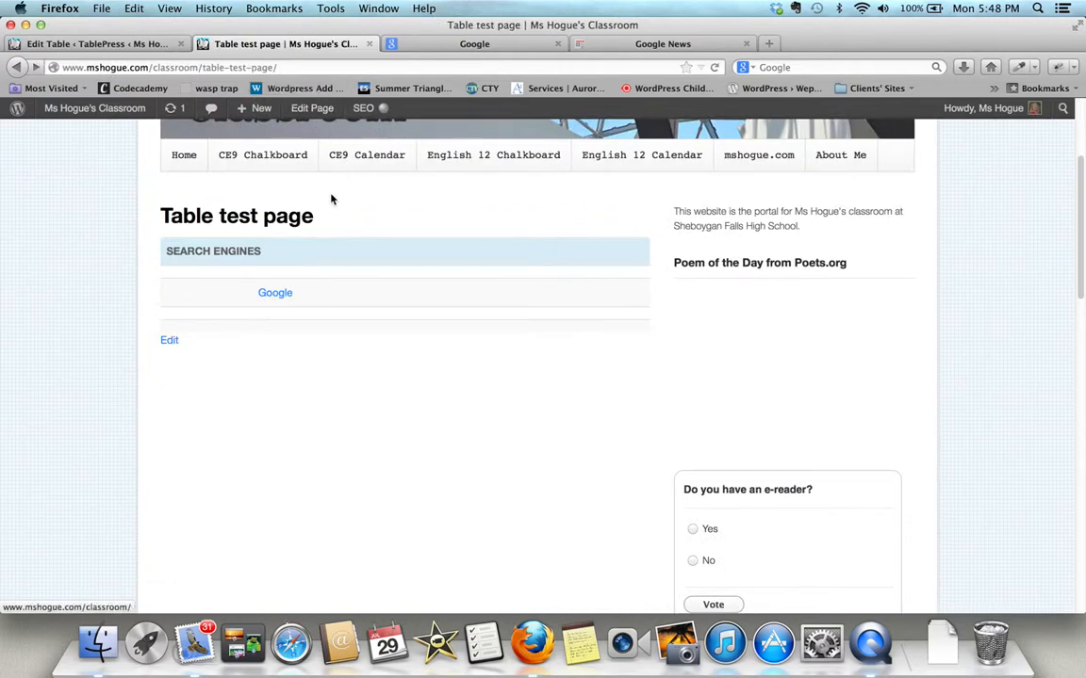
click(716, 70)
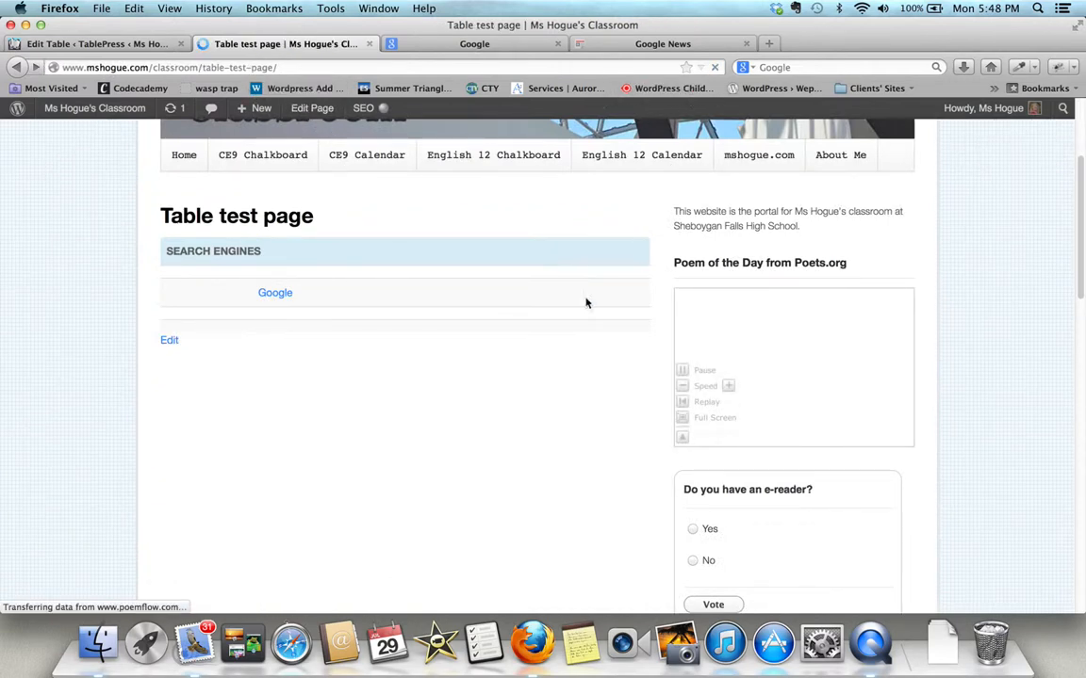